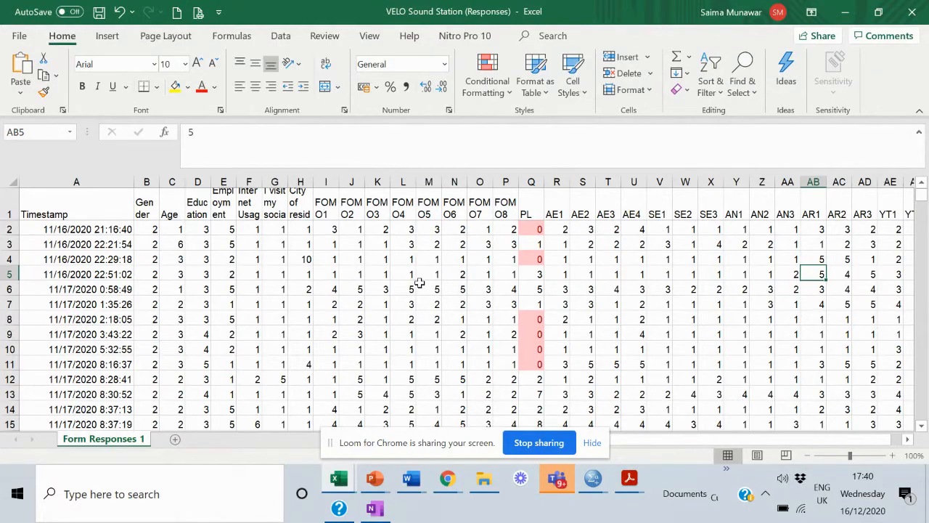
Step: Examine how the survey responses are coded, from the Gender column across to the last YT items and back to Timestamp
click(155, 229)
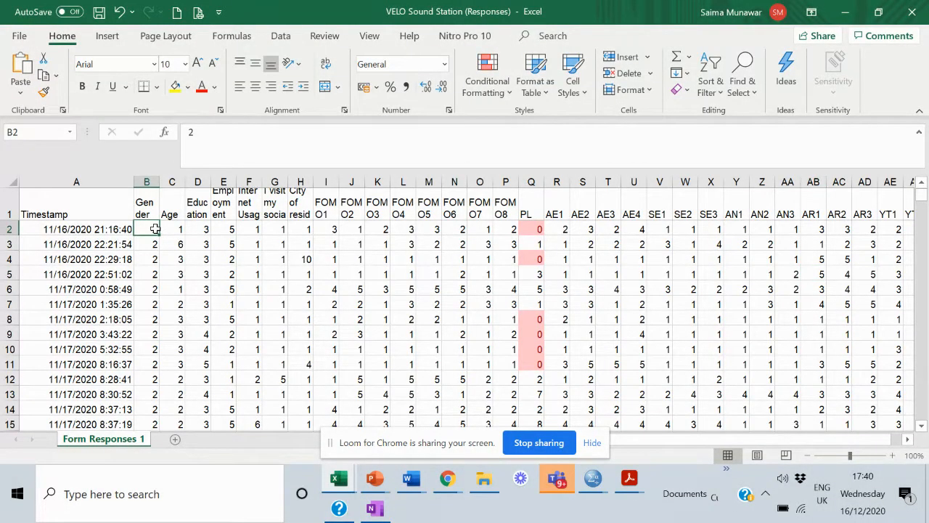
key(Down)
key(Down)
key(Down)
key(Down)
key(Down)
key(Down)
key(Down)
key(Down)
key(Down)
key(Down)
key(Down)
key(Down)
key(Down)
key(Down)
key(Down)
key(Down)
key(Down)
key(Down)
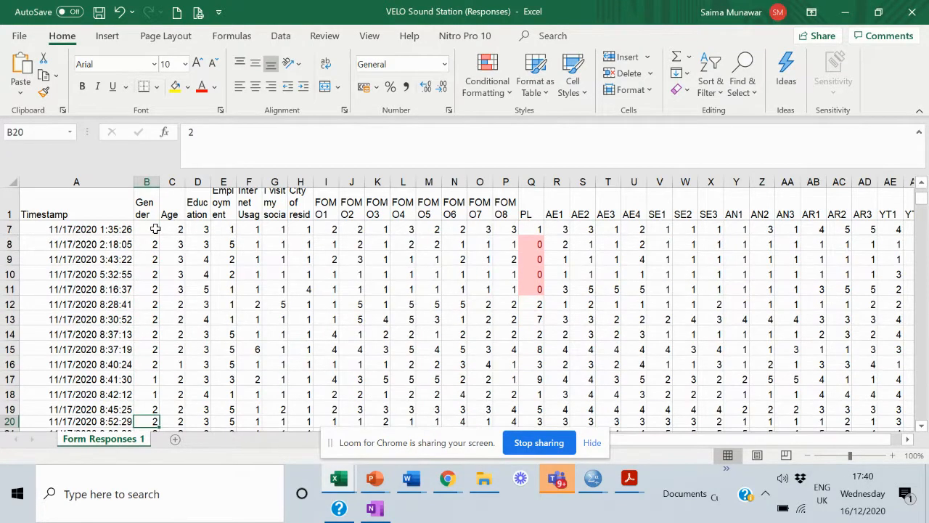
key(Right)
key(Right)
key(Right)
key(Right)
key(Right)
key(Right)
key(Right)
key(Right)
key(Right)
key(Right)
key(Right)
key(Right)
key(Right)
key(Right)
key(Right)
key(Right)
key(Right)
key(Right)
key(Right)
key(Right)
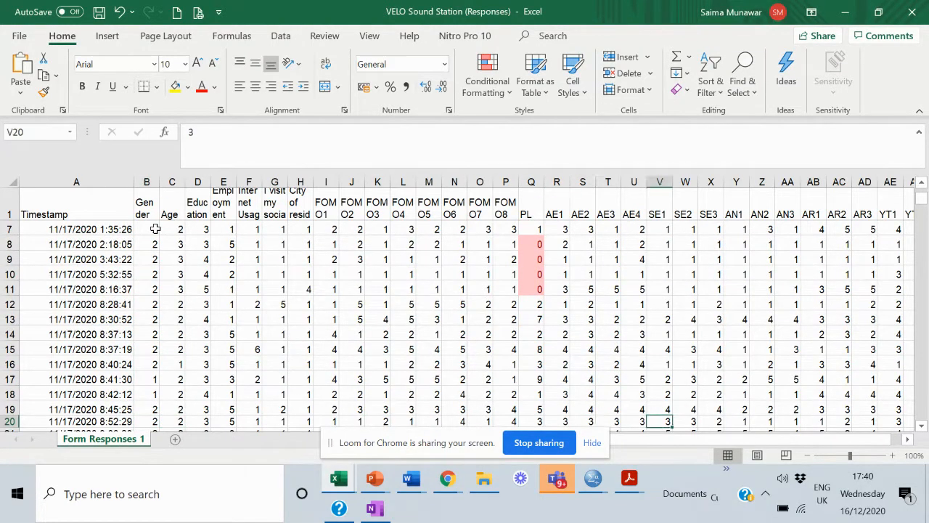
key(Right)
key(Right)
key(Right)
key(Right)
key(Right)
key(Right)
key(Right)
key(Right)
key(Right)
key(Right)
key(Right)
key(Right)
key(Right)
key(Left)
key(Left)
key(Left)
key(Left)
key(Left)
key(Left)
key(Left)
key(Left)
key(Left)
key(Left)
key(Left)
key(Left)
key(Left)
key(Left)
key(Left)
key(Left)
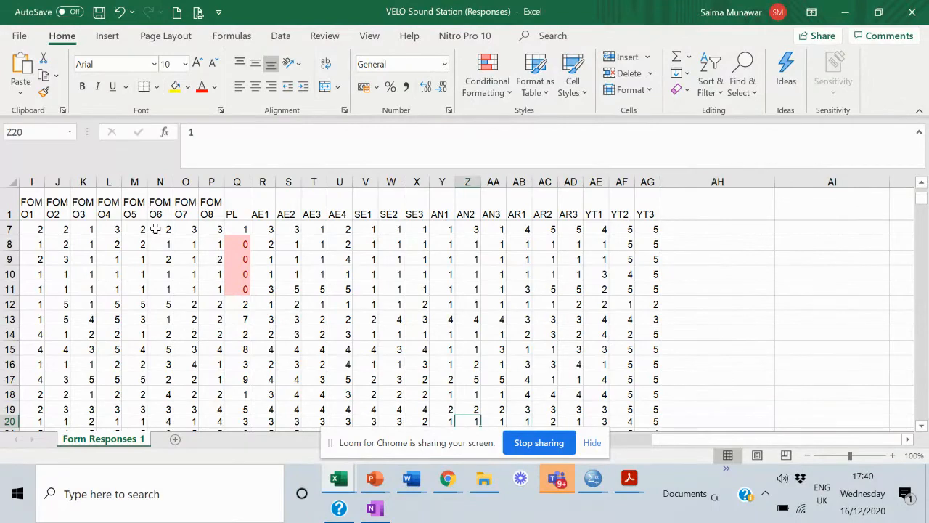
key(Left)
key(Left)
key(Left)
key(Left)
key(Left)
key(Left)
key(Left)
key(Left)
key(Left)
key(Left)
key(Left)
key(Left)
key(Left)
key(Left)
key(Left)
key(Left)
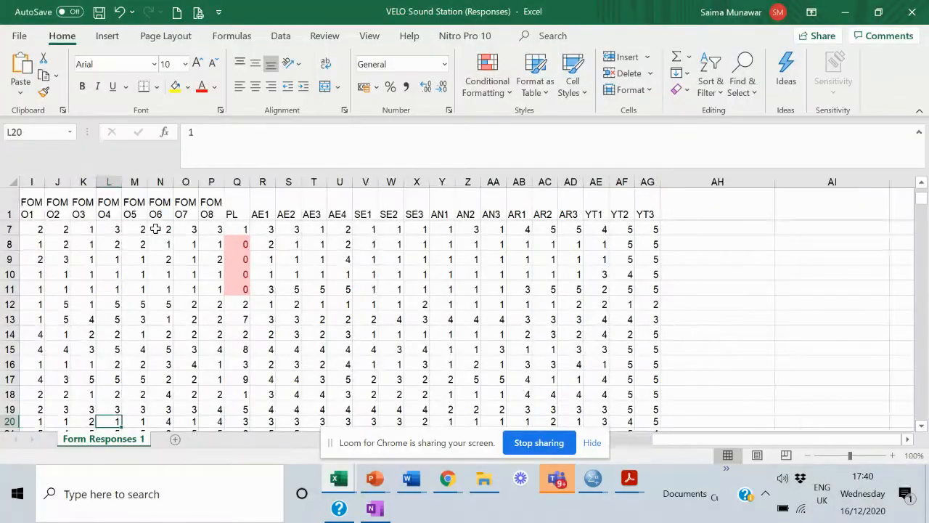
key(Left)
key(Left)
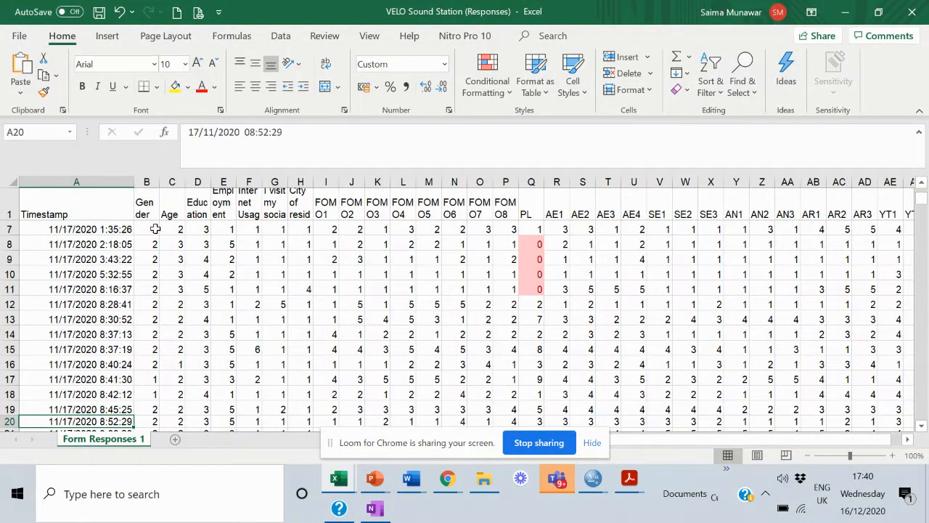
Step: Examine the coded answers in the Age column down to row 36
key(Right)
key(Right)
key(Down)
key(Down)
key(Down)
key(Down)
key(Down)
key(Down)
key(Down)
key(Down)
key(Down)
key(Down)
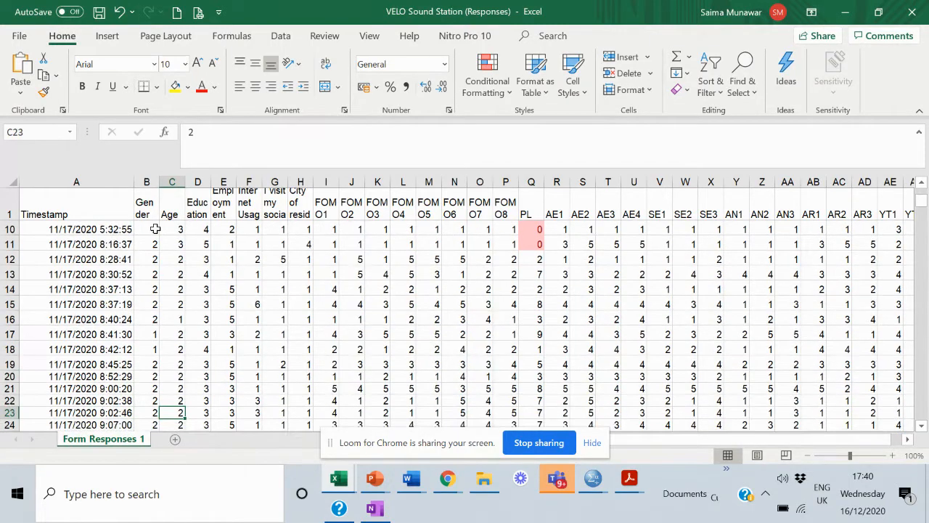
key(Down)
key(Down)
key(Down)
key(Down)
key(Down)
key(Down)
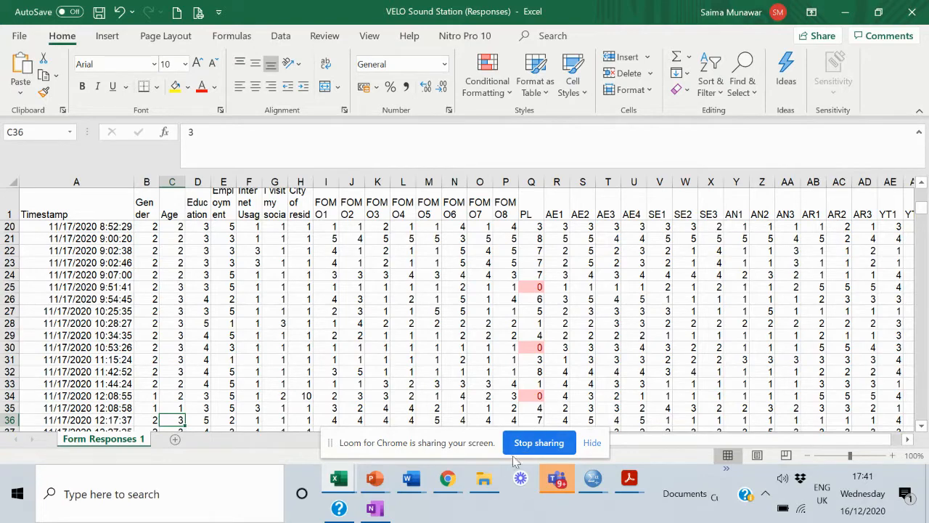
Step: Switch to File Explorer, open VELO Sound Station (Responses) with IBM SPSS Statistics 25.0 and import the Form Responses 1 worksheet with first-row variable names
click(485, 481)
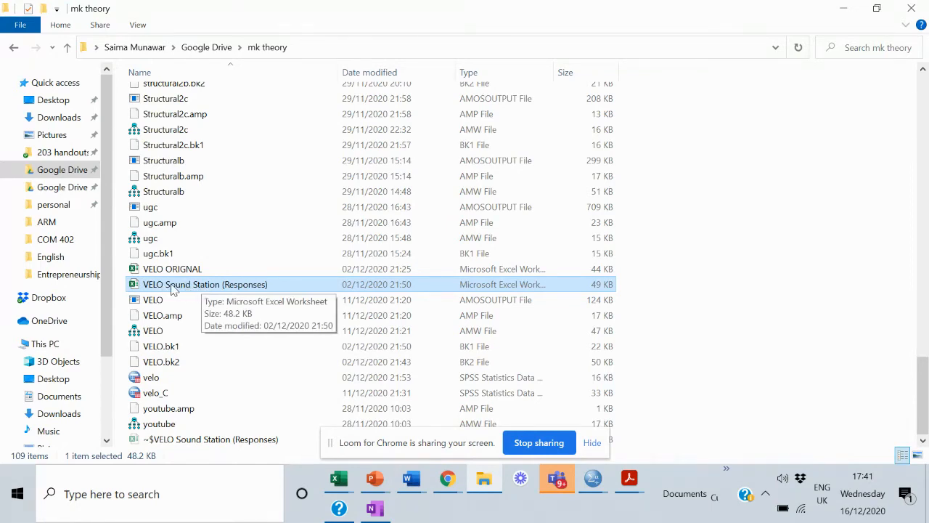
right_click(172, 290)
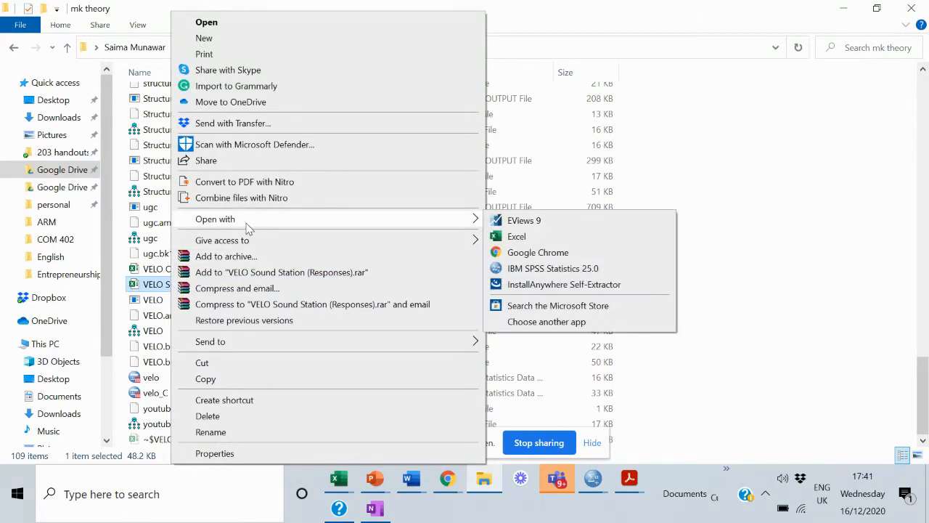
mouse_move(474, 220)
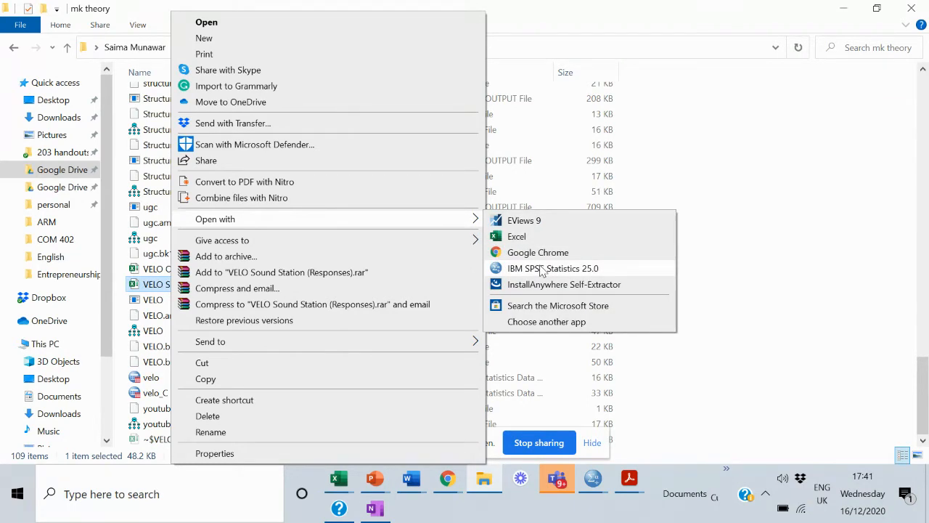
click(541, 269)
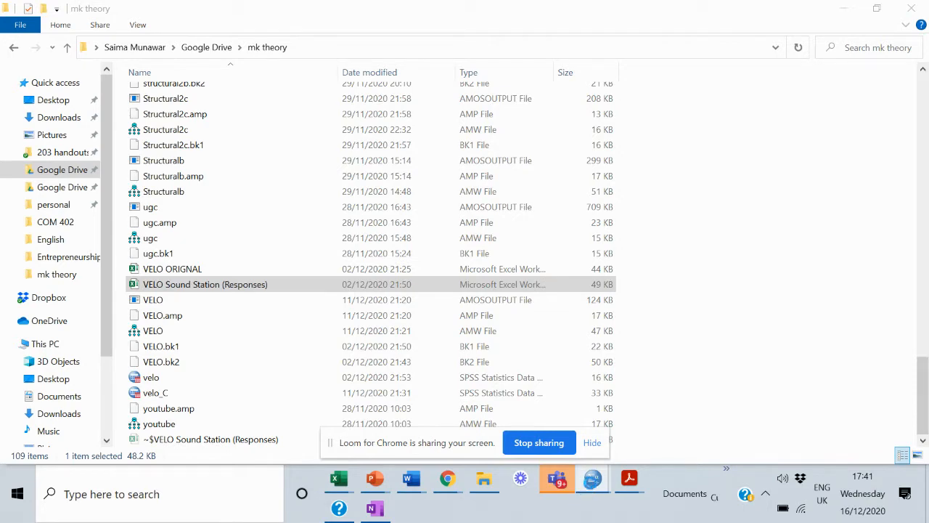
click(595, 446)
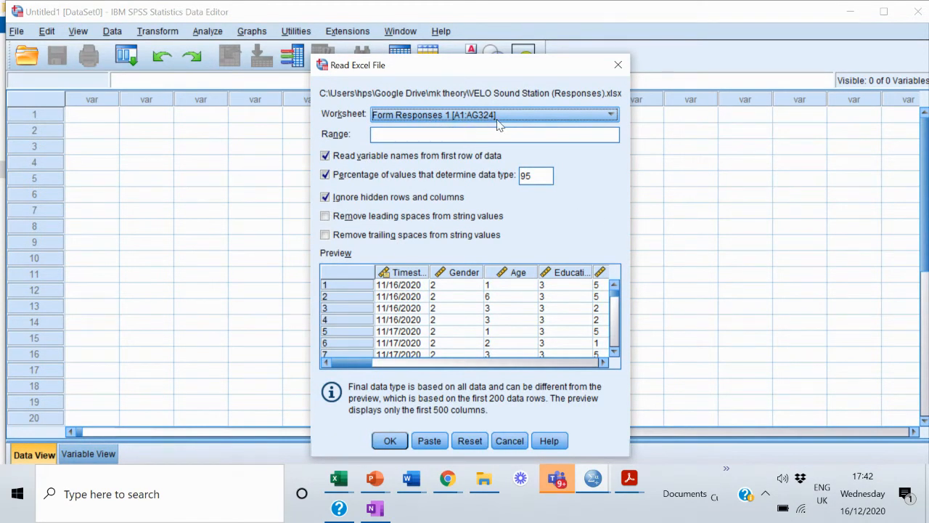
click(389, 441)
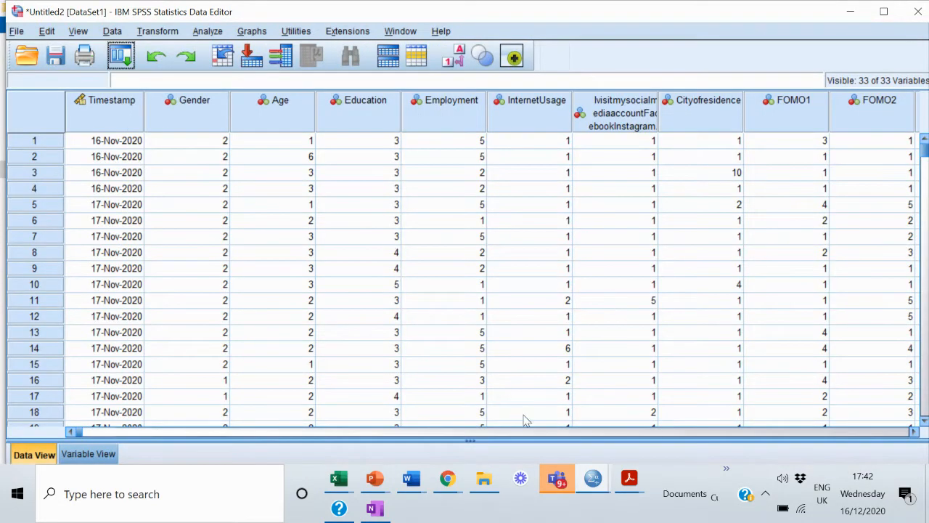
Step: Look across the imported data columns up to the AR items and return to the first variables
click(488, 433)
click(551, 433)
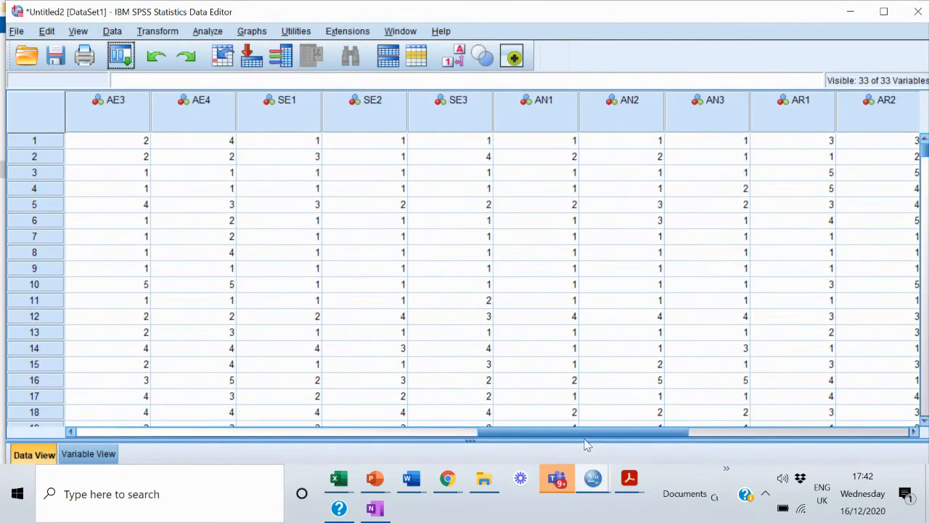
drag(657, 435, 167, 455)
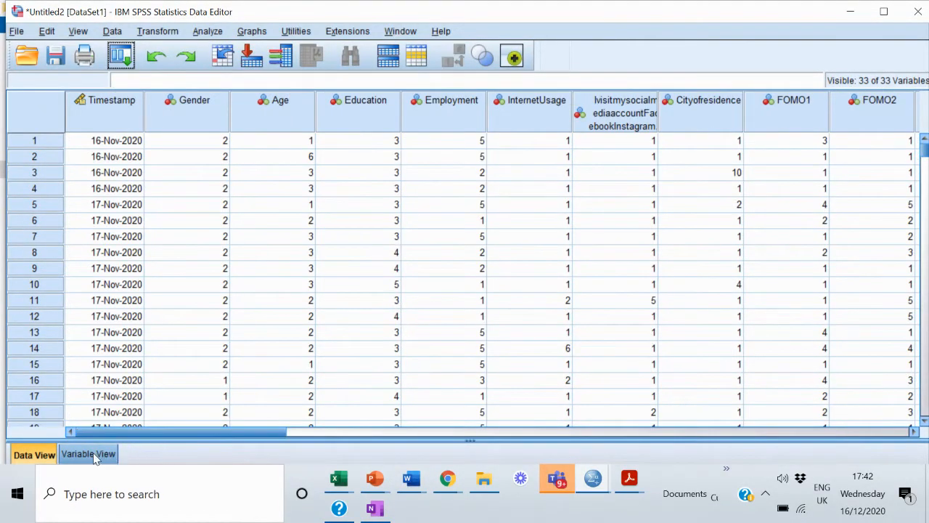
Step: In the variable definitions, set the measurement level of Age, Education and InternetUsage to Ordinal
click(101, 457)
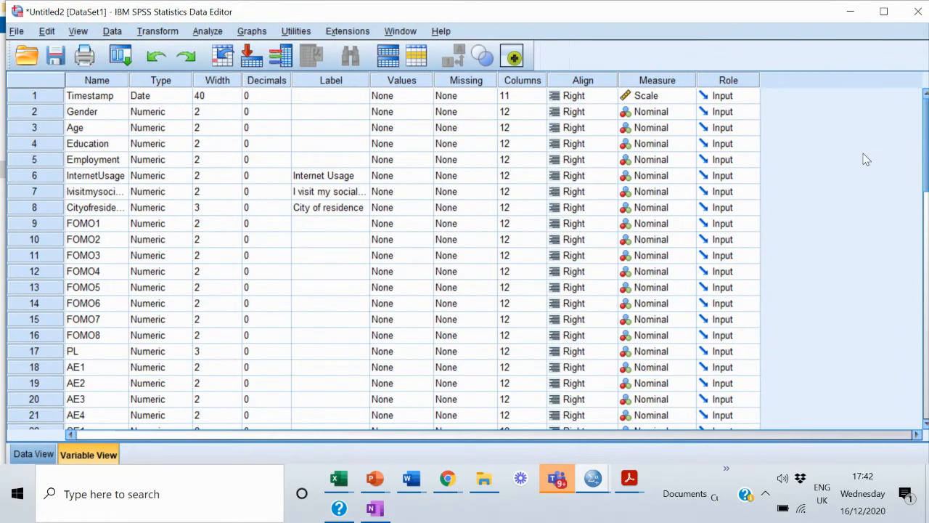
mouse_move(927, 140)
mouse_down()
mouse_move(924, 212)
mouse_move(924, 127)
mouse_up()
click(640, 131)
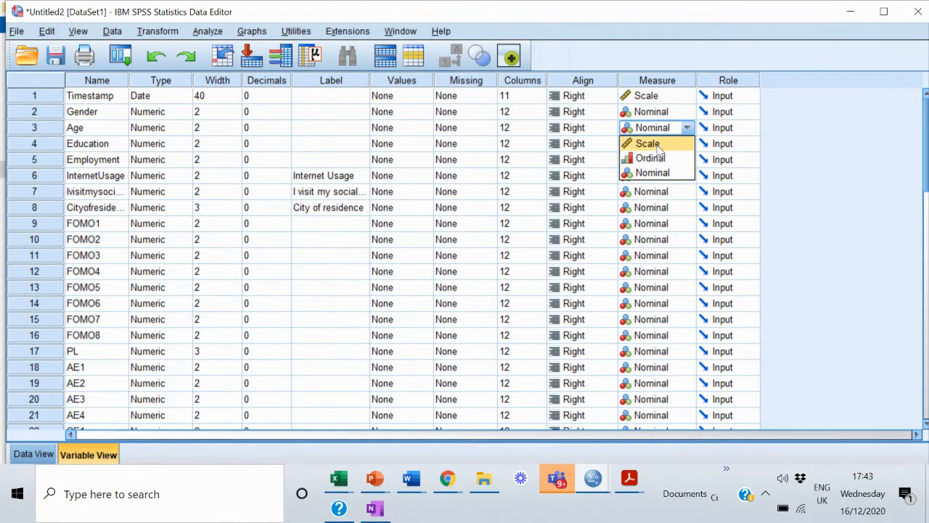
click(660, 159)
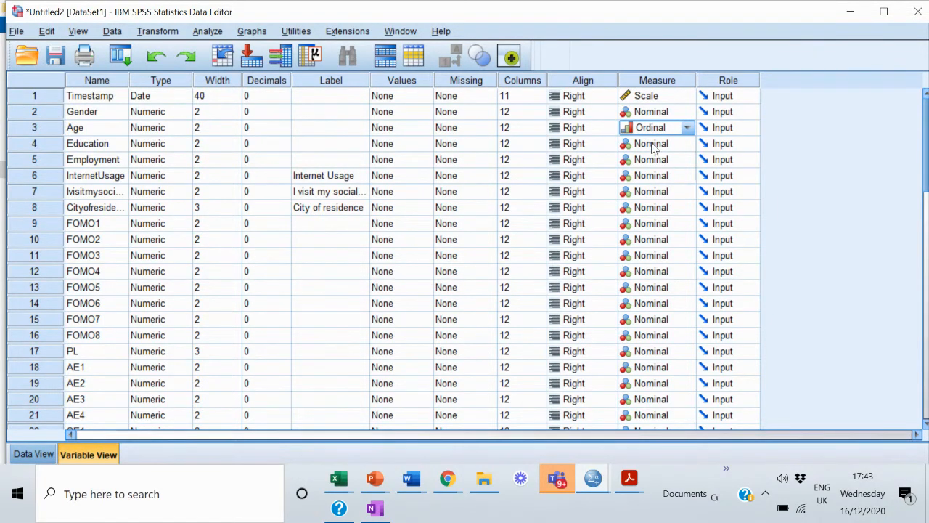
click(652, 145)
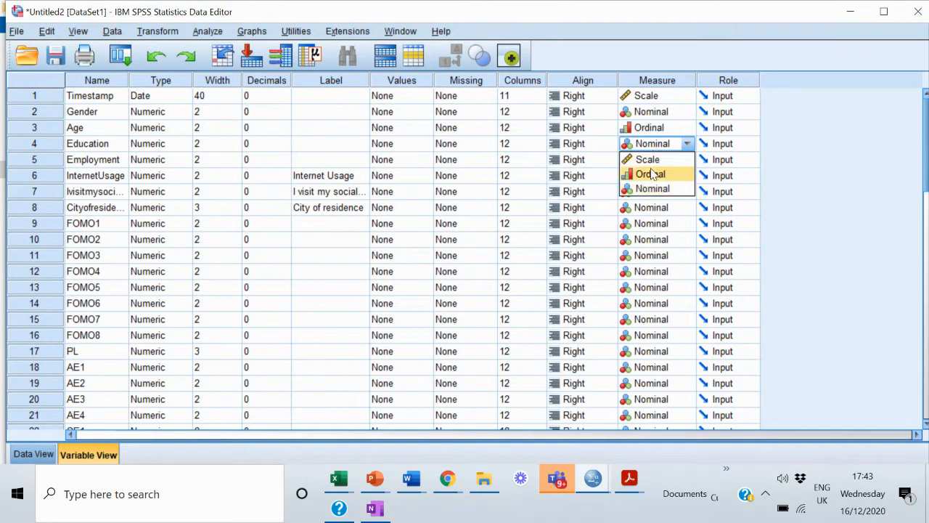
click(652, 175)
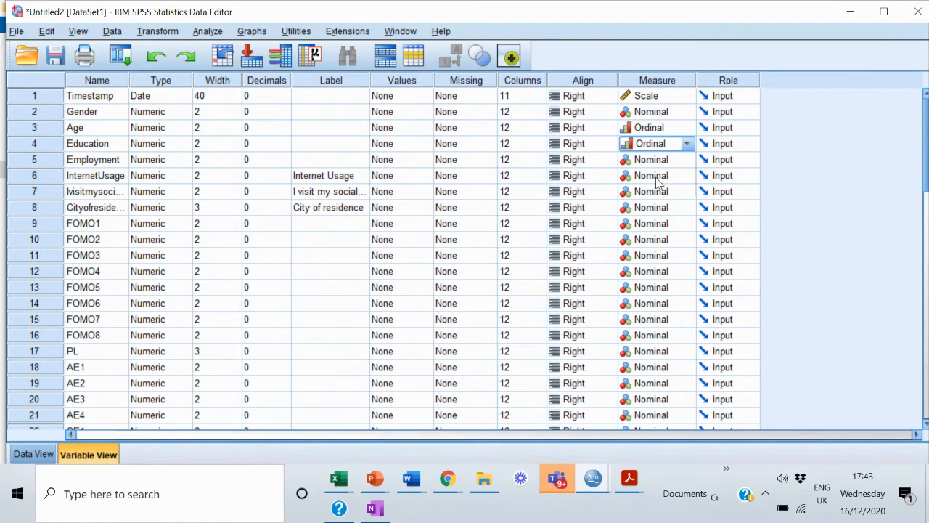
click(650, 178)
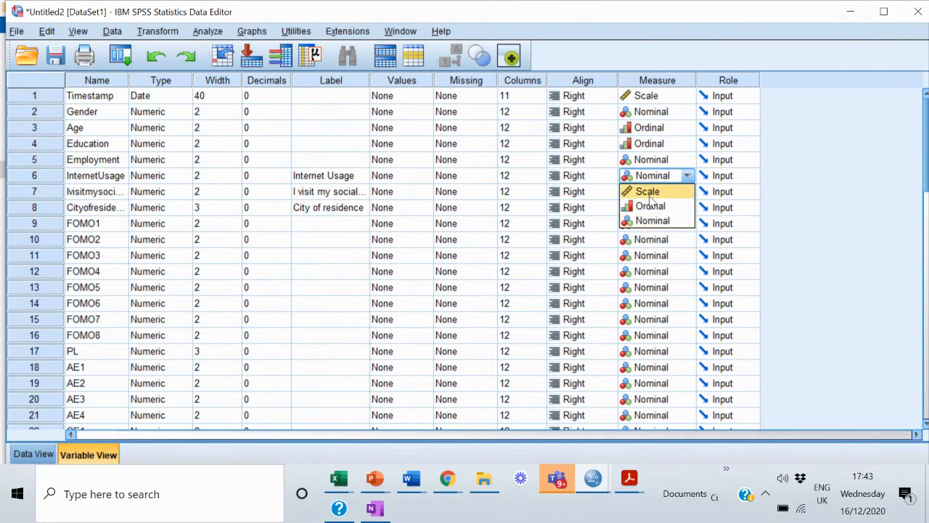
click(651, 207)
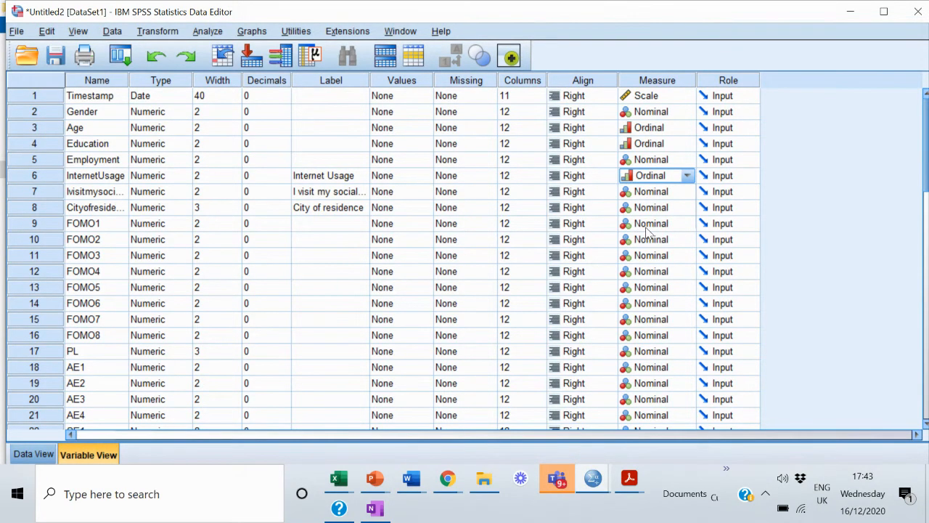
Step: Try Nominal as the measurement level of InternetUsage, and change it back to Ordinal
click(643, 212)
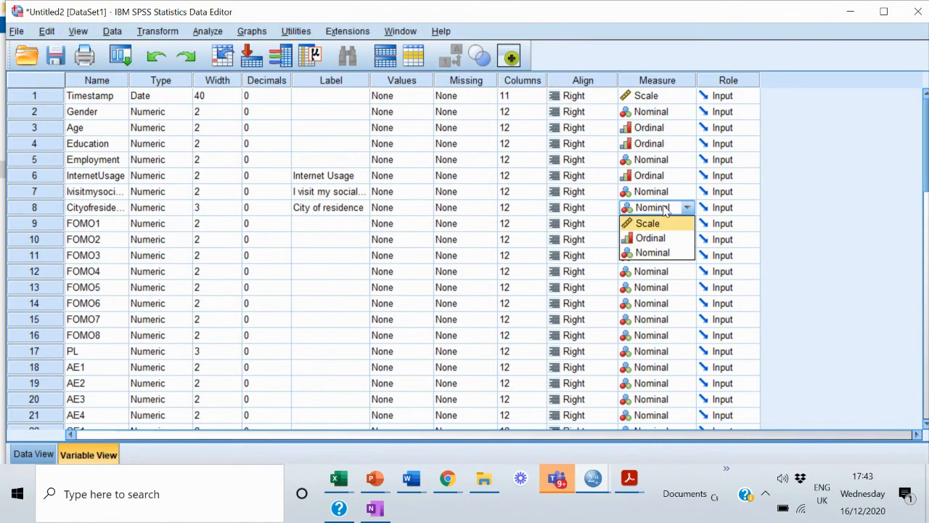
click(658, 198)
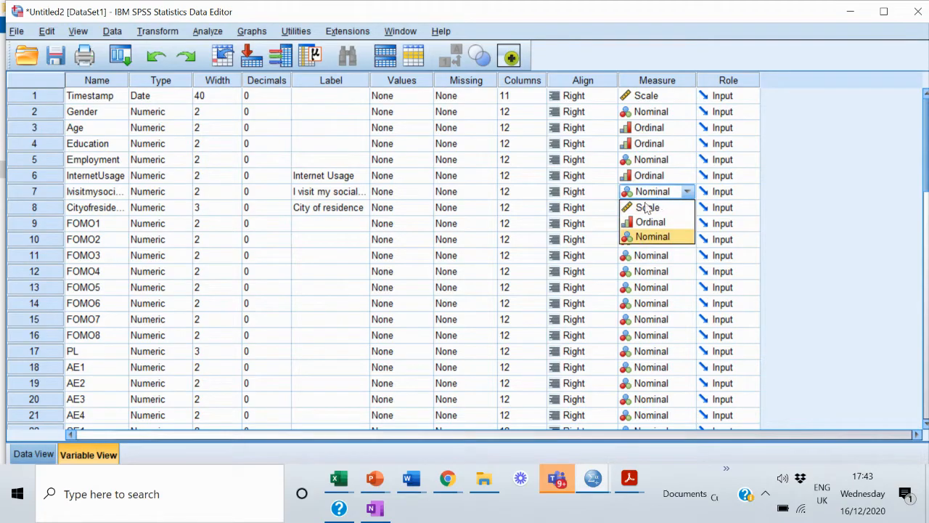
click(647, 178)
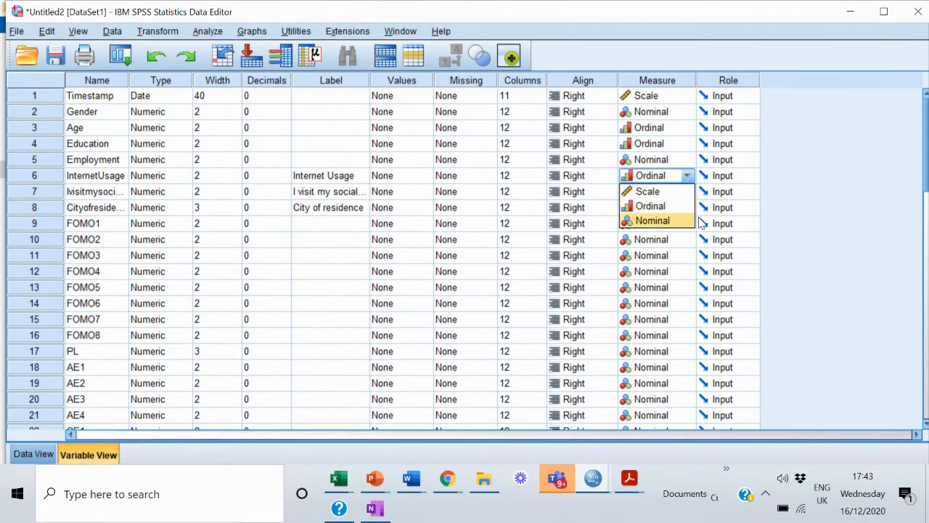
click(662, 219)
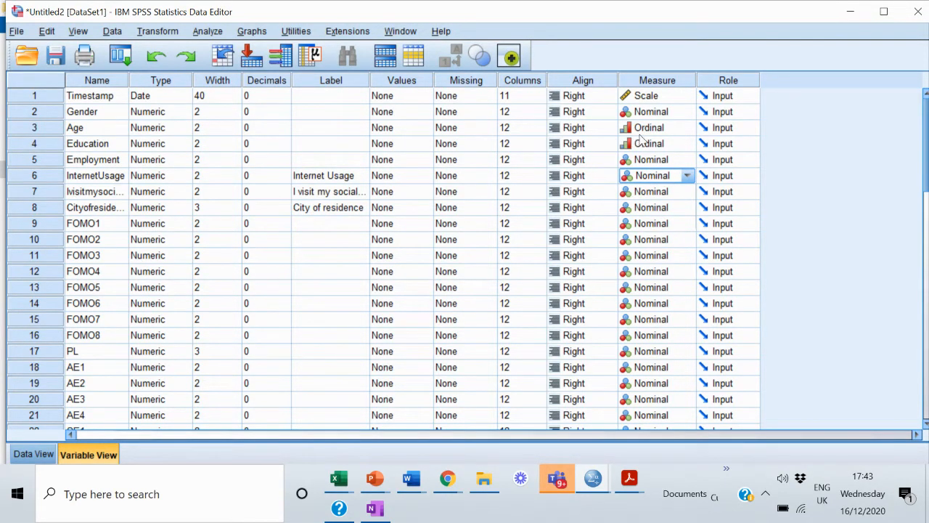
click(649, 181)
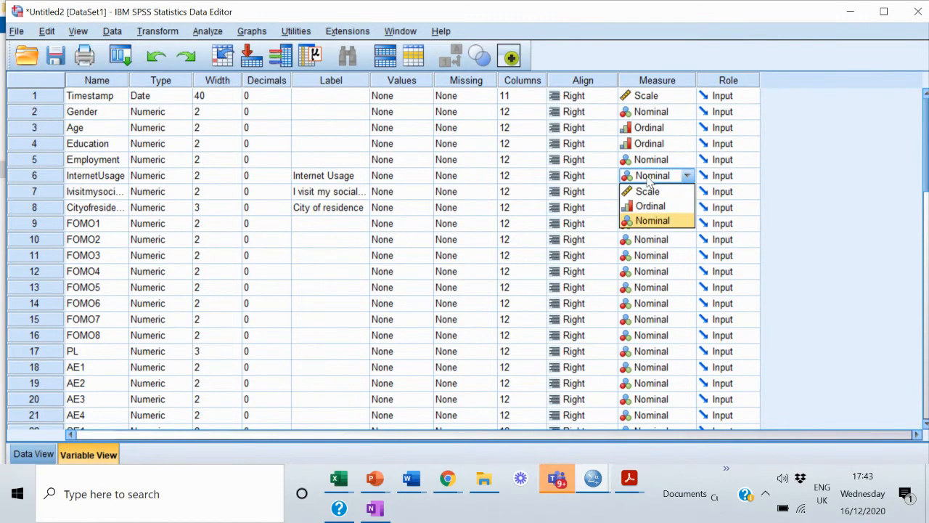
click(648, 208)
click(648, 209)
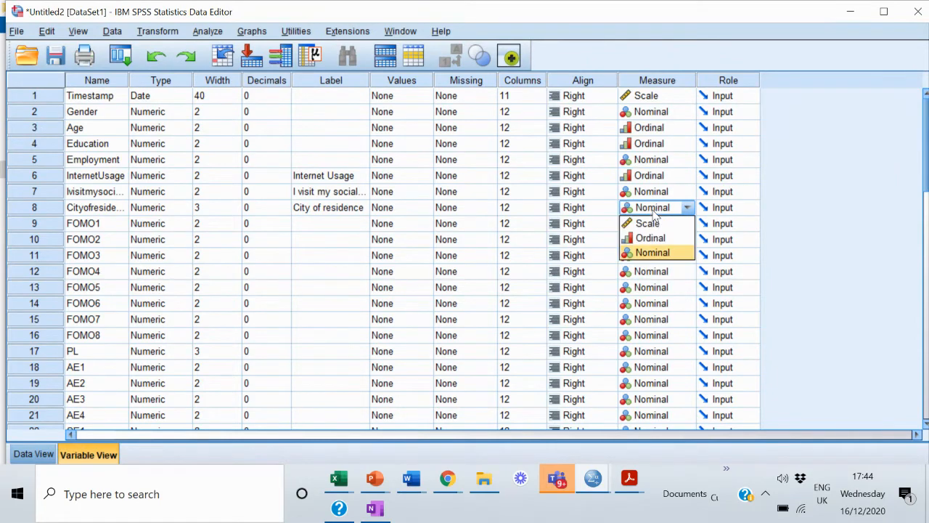
Step: Set the measurement level of FOMO1, FOMO2, FOMO3 and FOMO4 to Scale
click(577, 229)
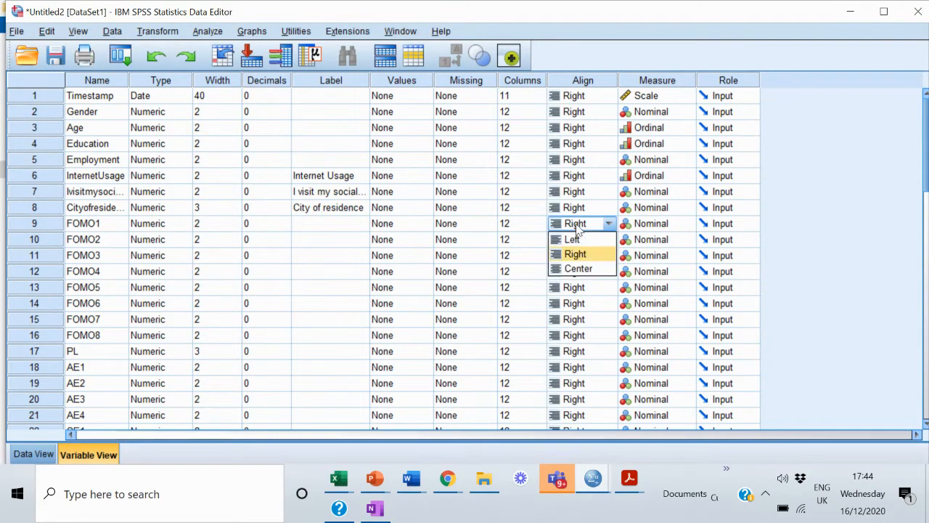
click(668, 241)
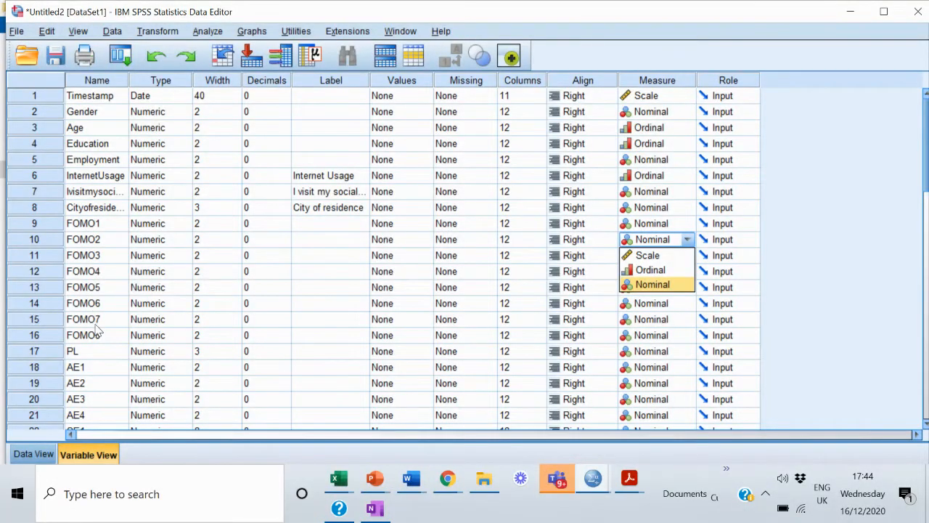
click(643, 223)
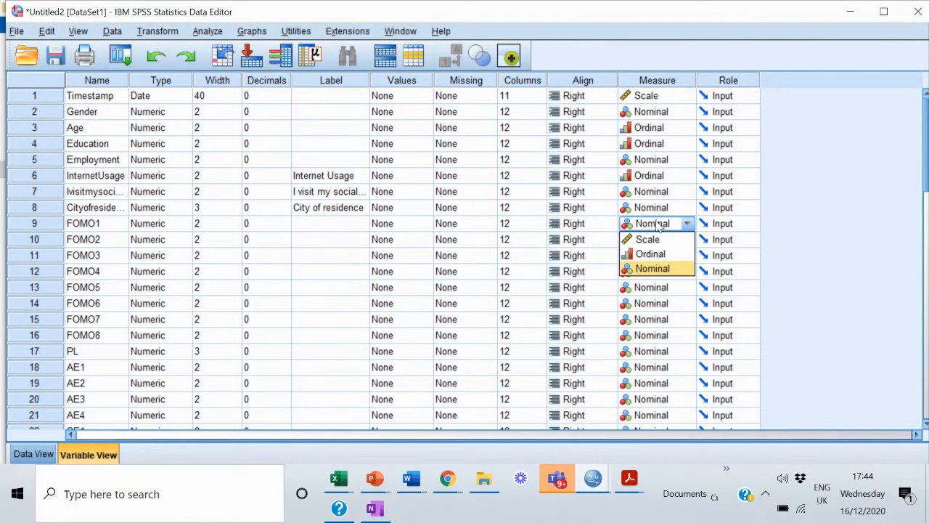
click(648, 240)
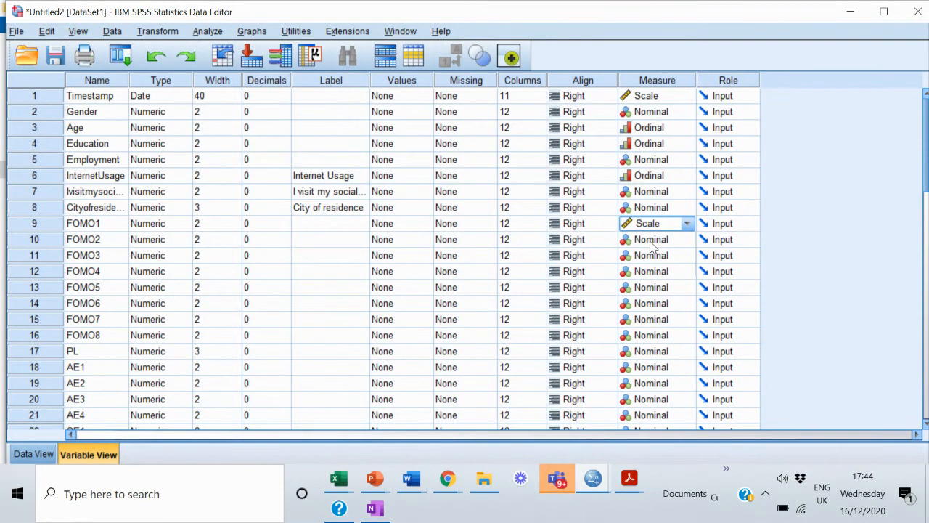
click(652, 244)
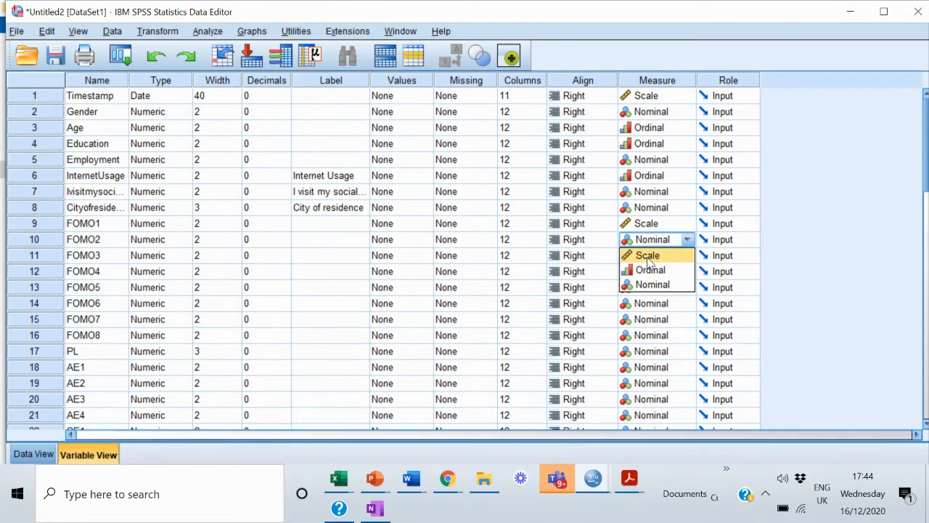
click(649, 256)
click(649, 257)
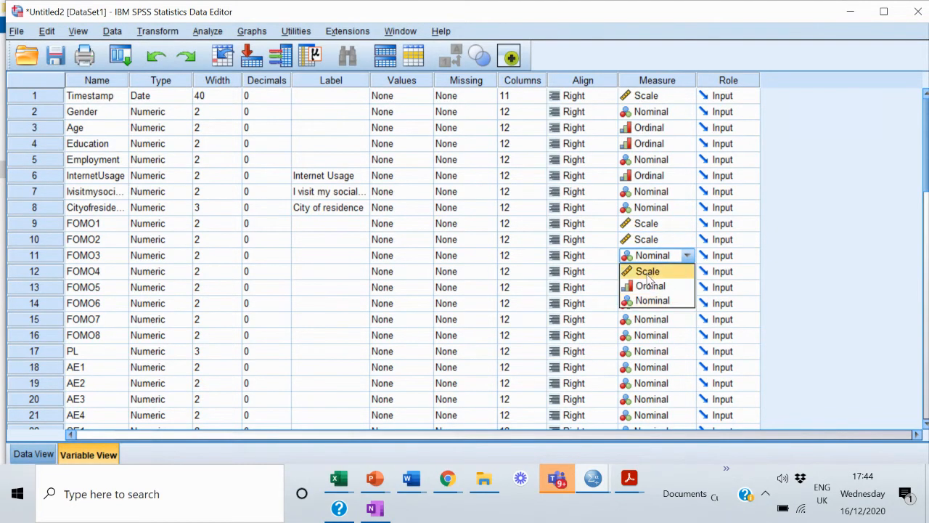
click(647, 274)
click(649, 273)
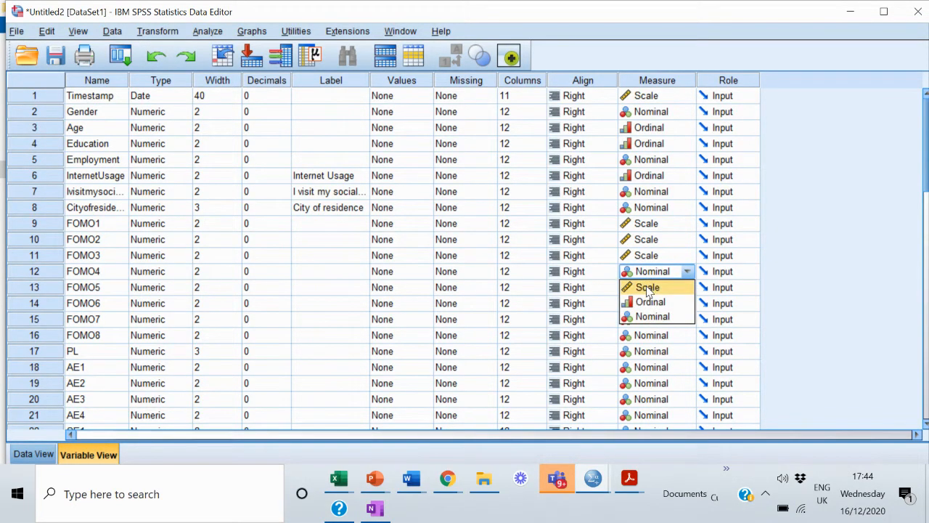
click(648, 289)
Step: Set the measurement level of FOMO5 through FOMO8 and of PL to Scale
click(649, 287)
click(649, 304)
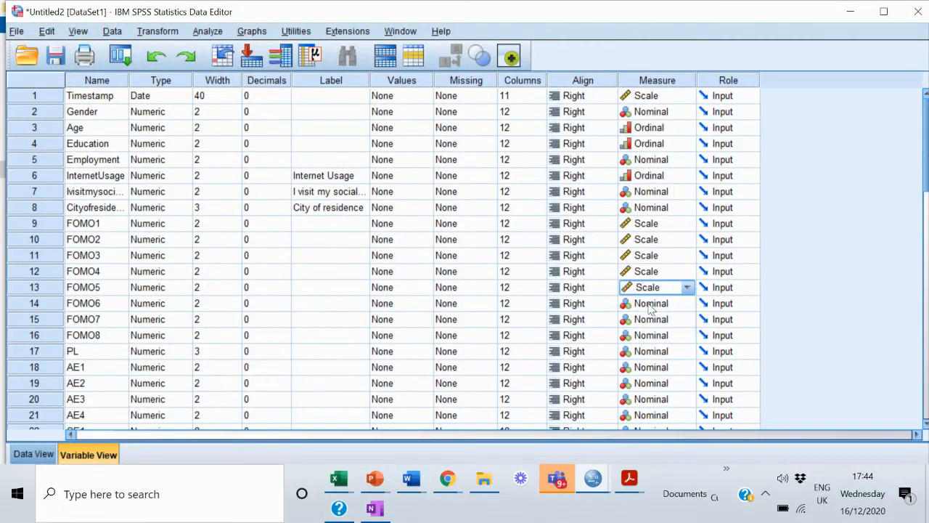
click(651, 306)
click(653, 321)
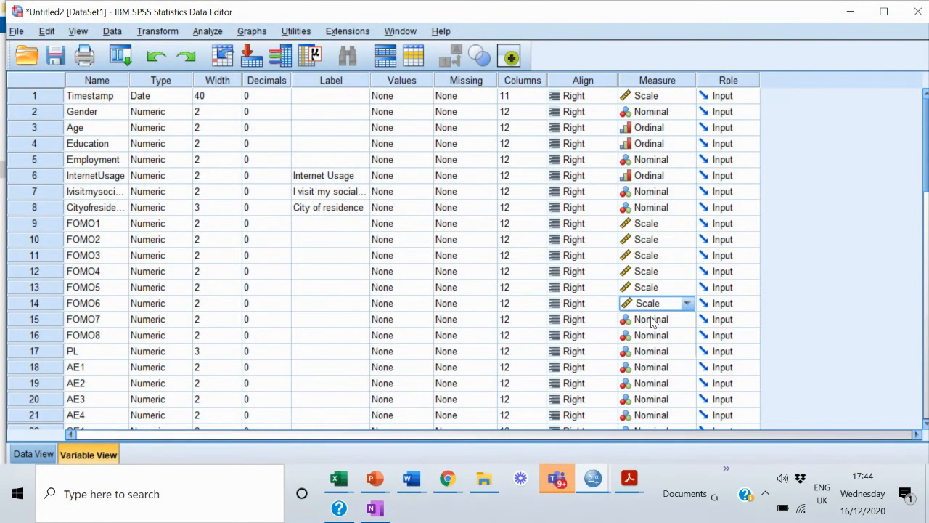
click(650, 320)
click(653, 336)
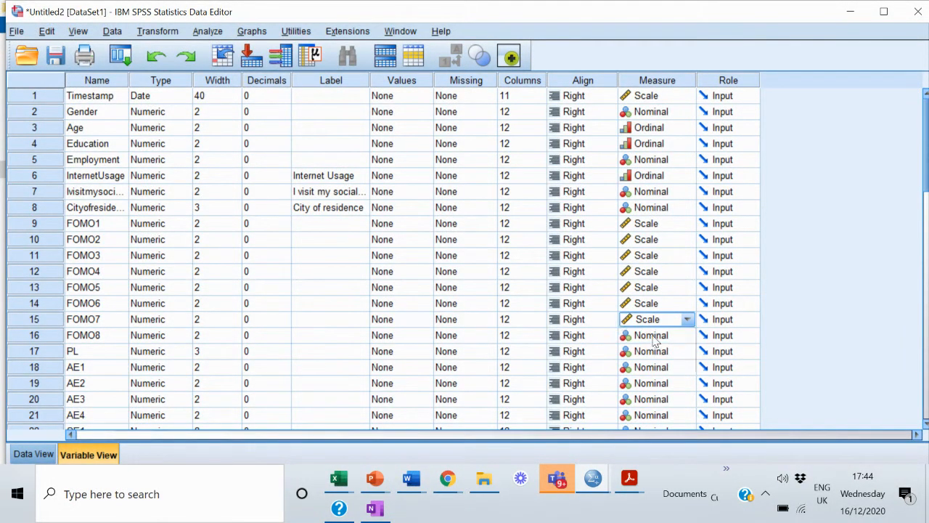
click(654, 340)
click(655, 354)
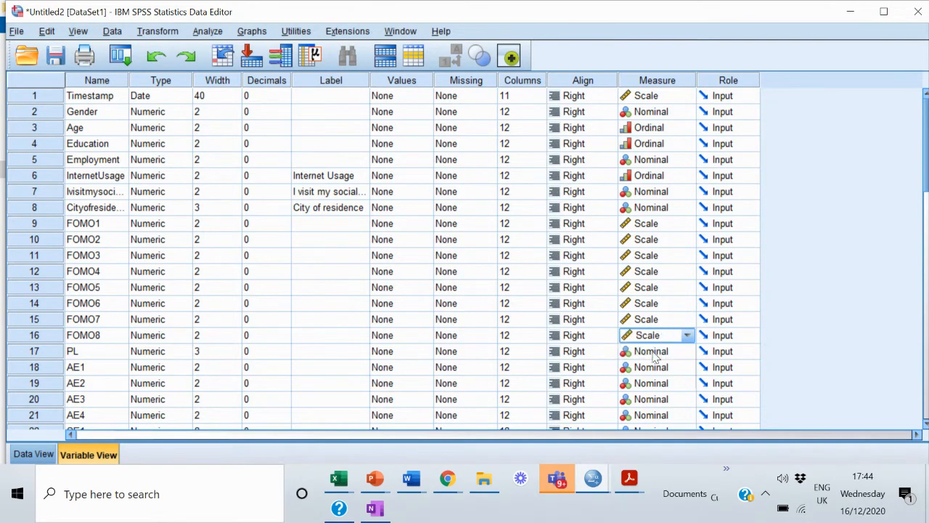
click(654, 354)
click(653, 366)
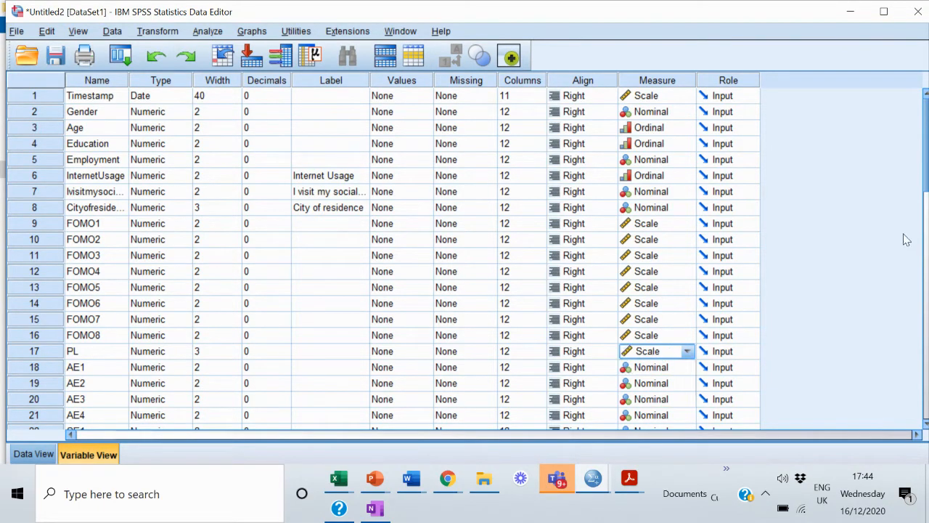
Step: Set the measurement level of AE1, AE2 and AE3 to Scale
drag(924, 173, 922, 242)
click(637, 122)
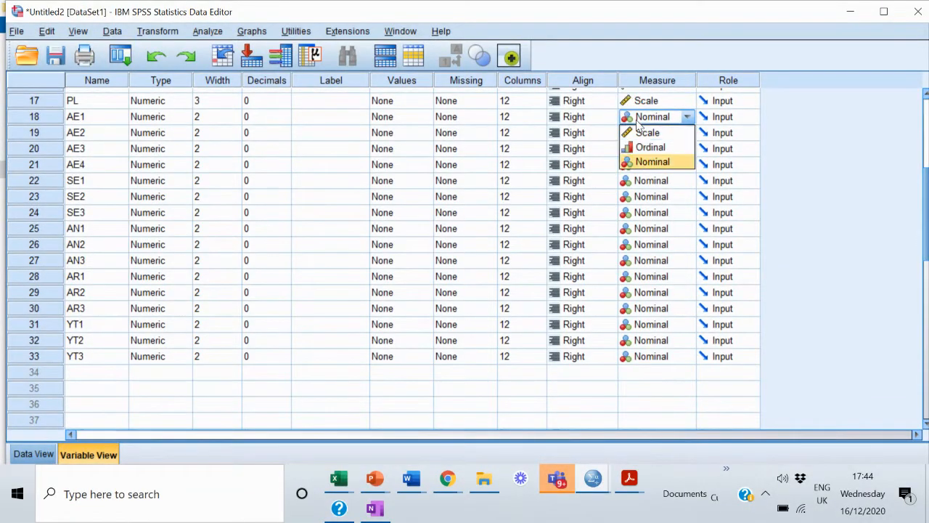
click(640, 137)
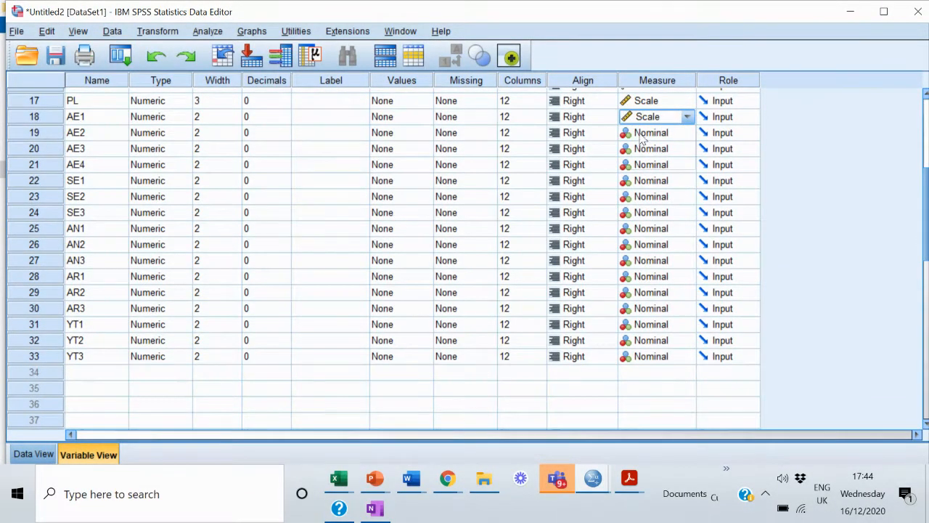
click(641, 135)
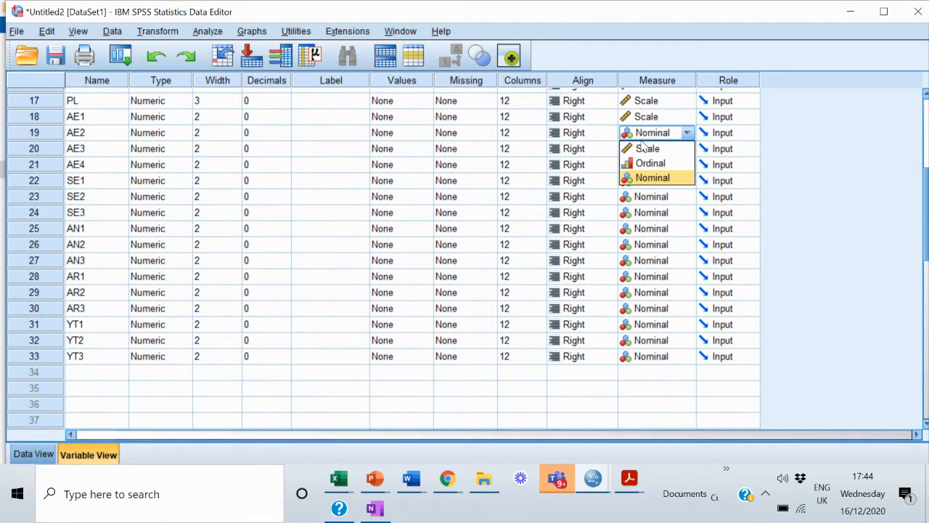
click(643, 148)
click(642, 149)
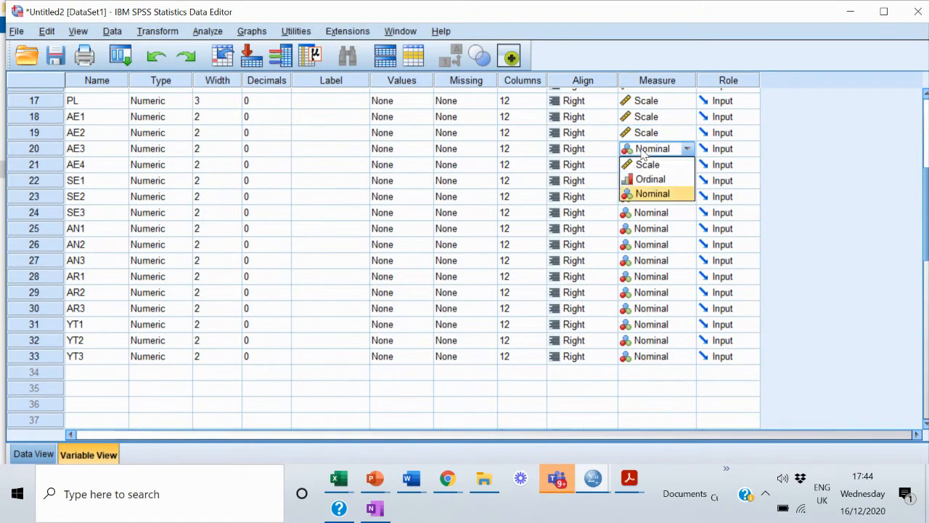
click(642, 165)
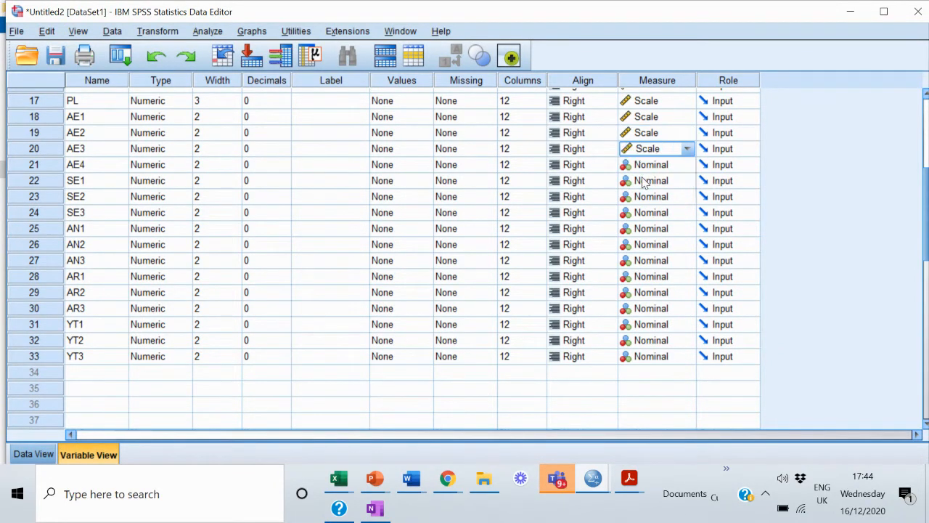
Step: Set the measurement level of SE1, SE2, AE4 and SE3 to Scale
click(642, 182)
click(645, 197)
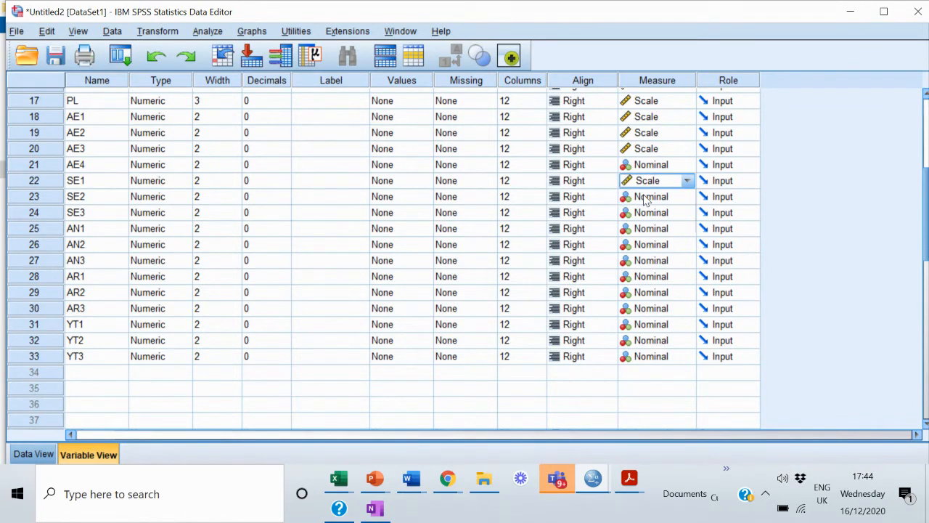
click(645, 197)
click(645, 213)
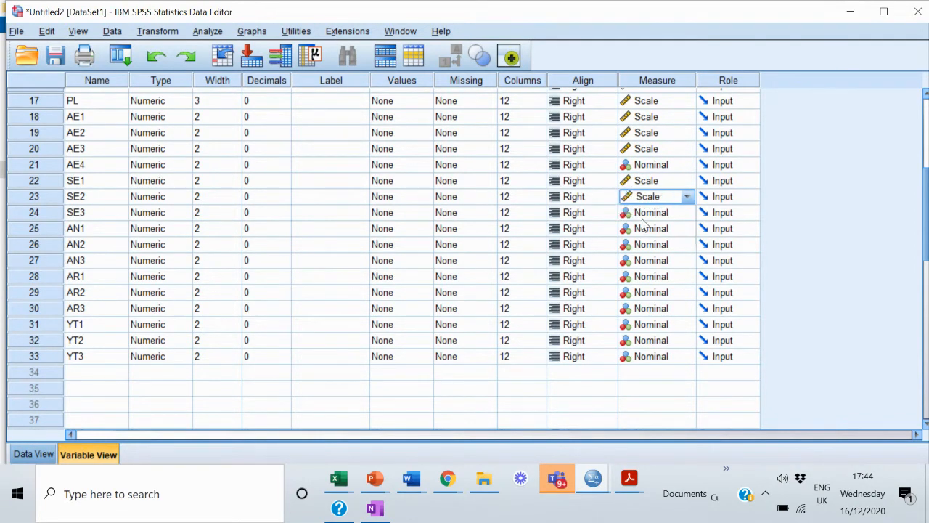
click(639, 165)
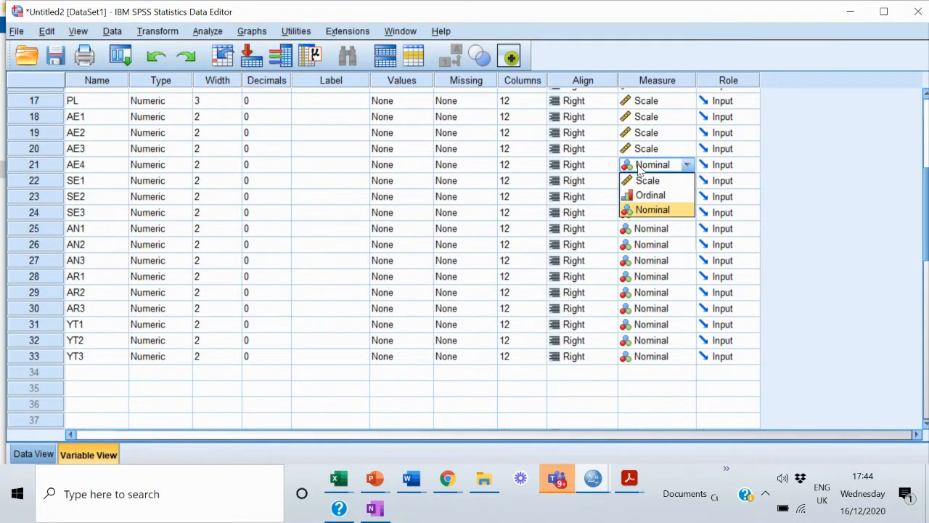
click(643, 181)
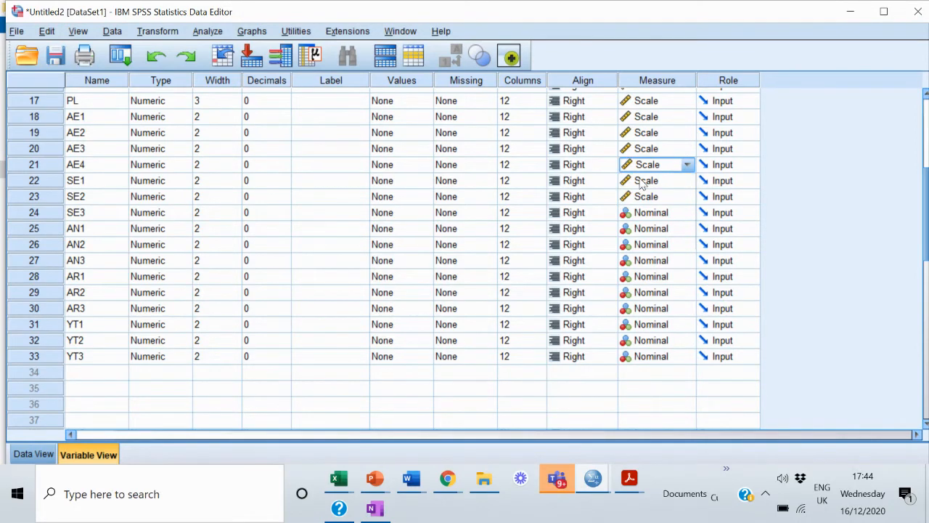
click(642, 217)
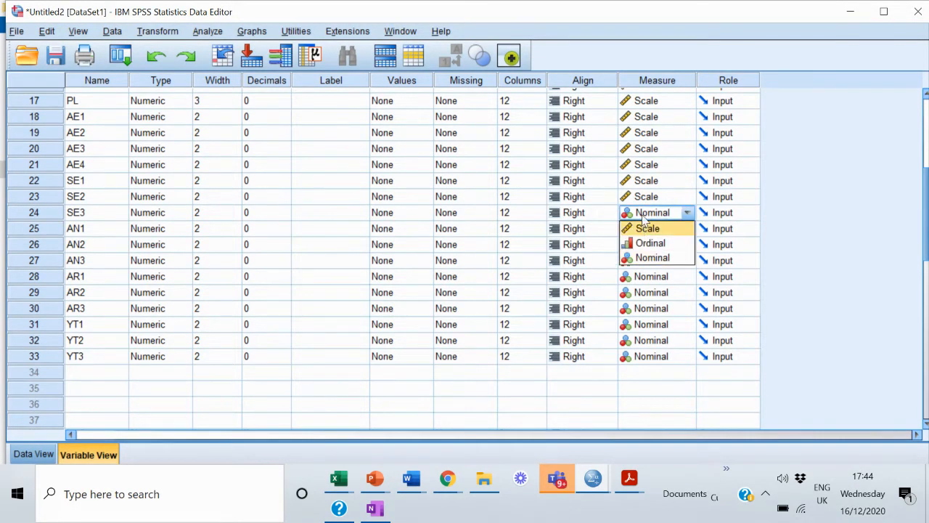
click(645, 228)
Step: Set the measurement level of AN1, AN2 and AN3 to Scale
click(645, 230)
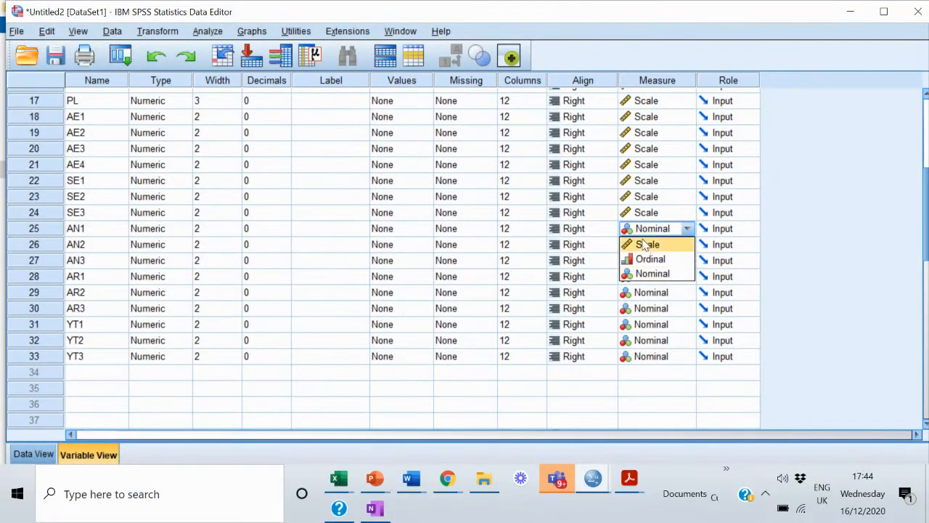
click(645, 244)
click(644, 247)
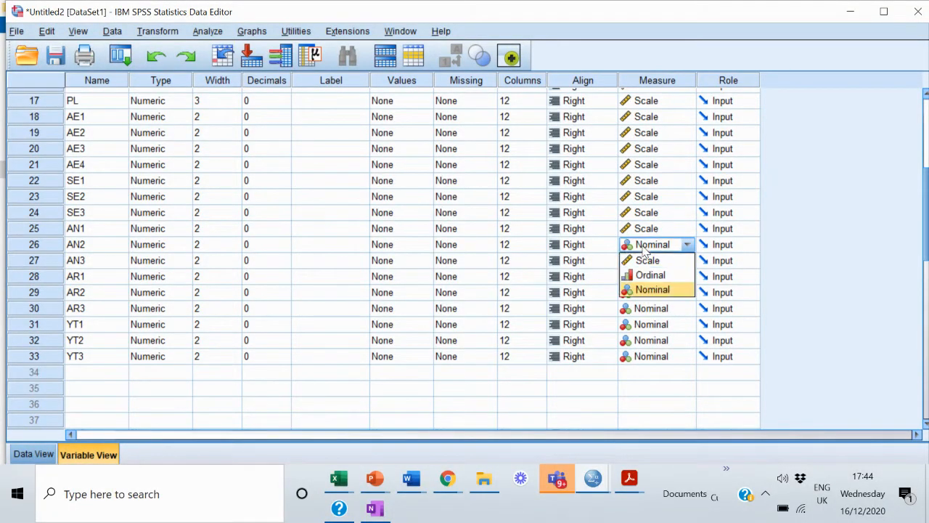
click(643, 263)
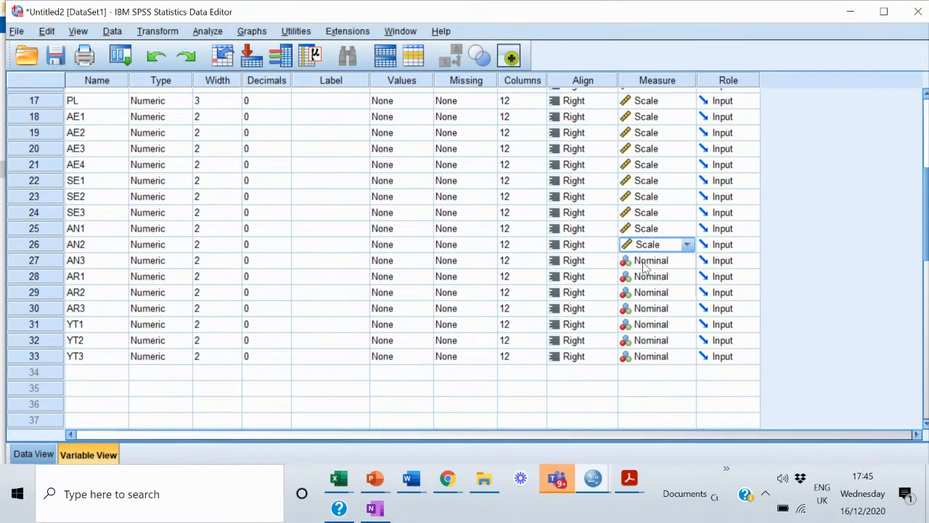
click(644, 264)
click(643, 279)
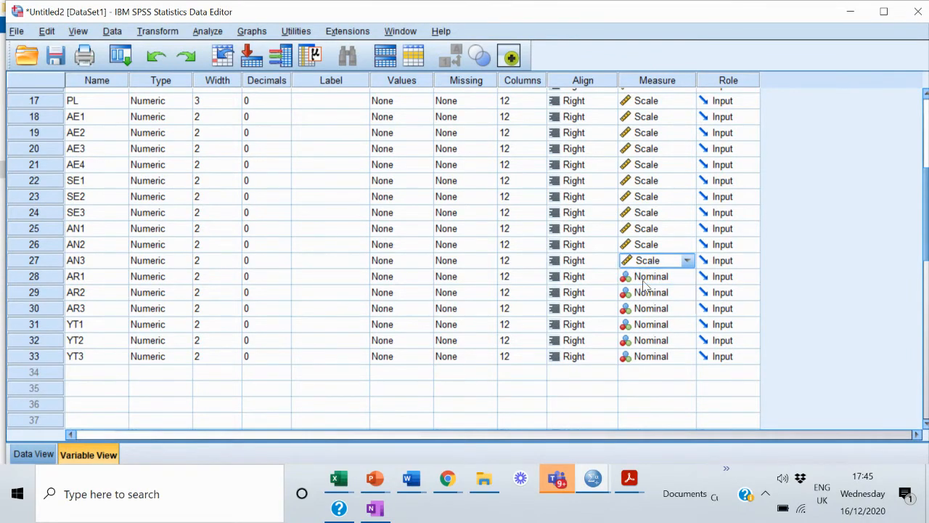
Step: Set the measurement level of AR1, AR2 and AR3 to Scale
click(644, 280)
click(648, 293)
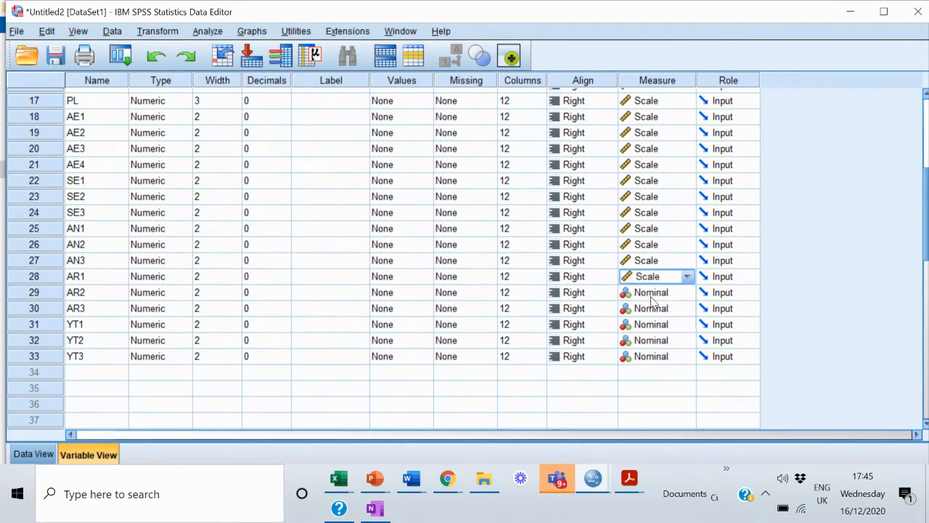
click(650, 294)
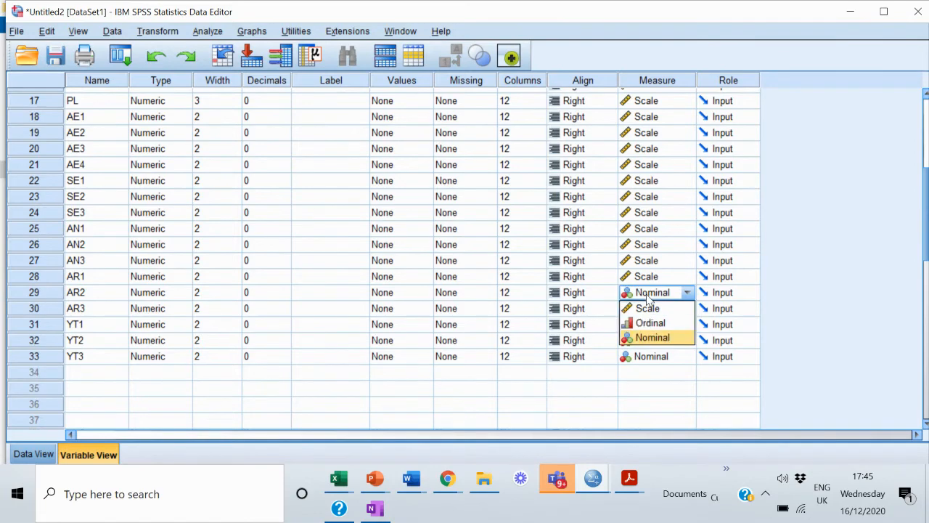
click(647, 309)
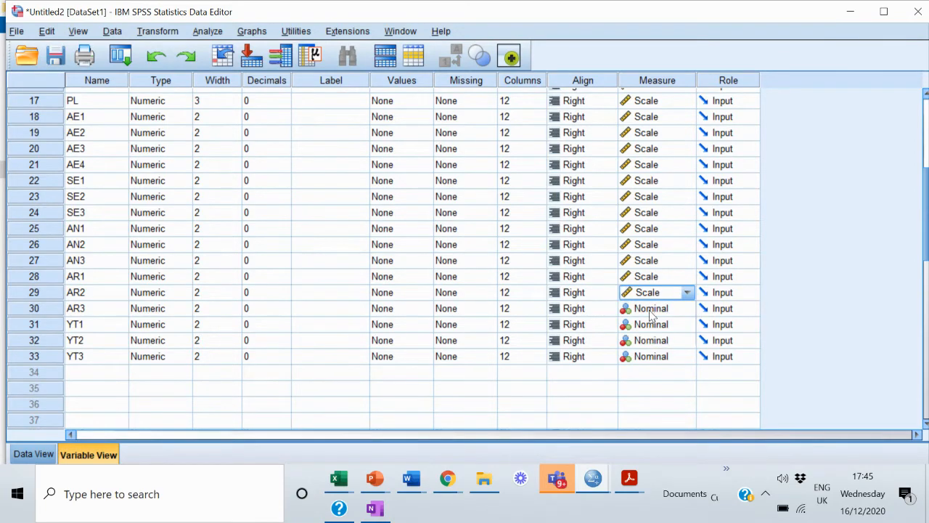
click(651, 311)
click(648, 325)
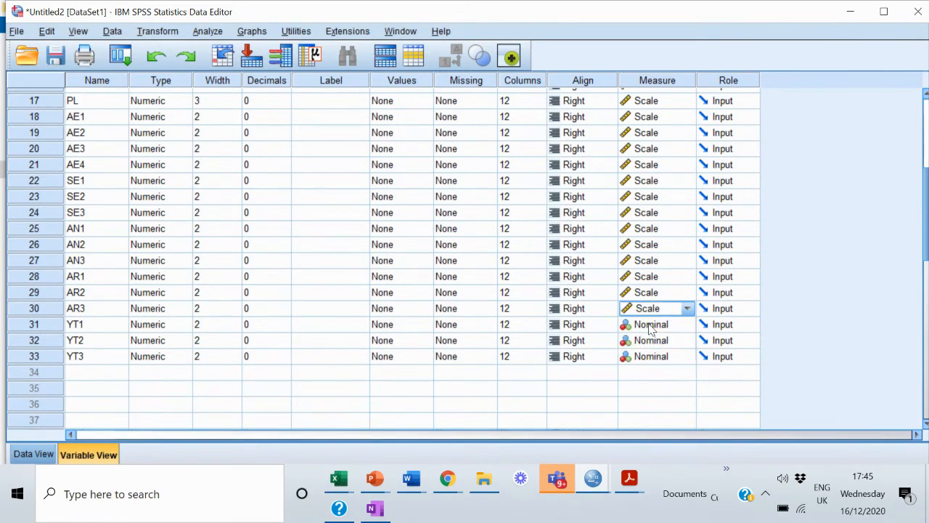
Step: Set the measurement level of YT1, YT2 and YT3 to Scale
click(651, 326)
click(648, 341)
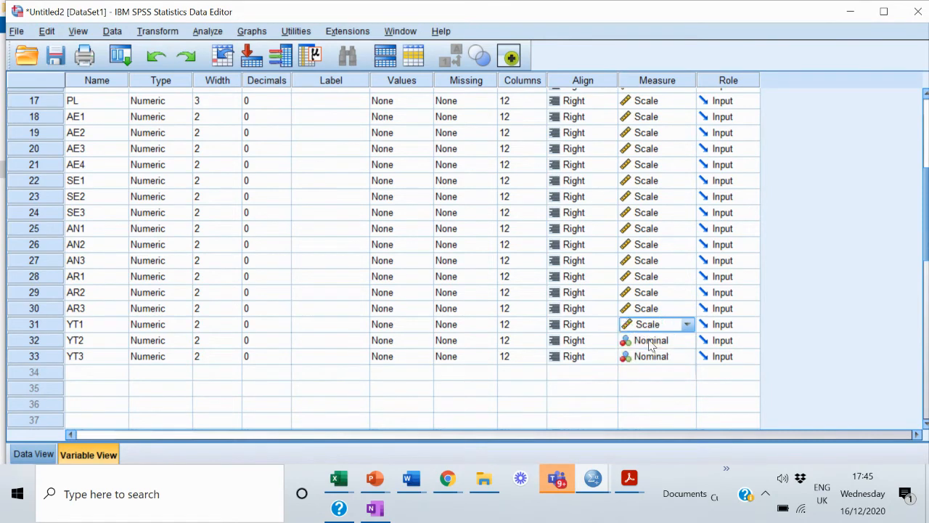
click(650, 343)
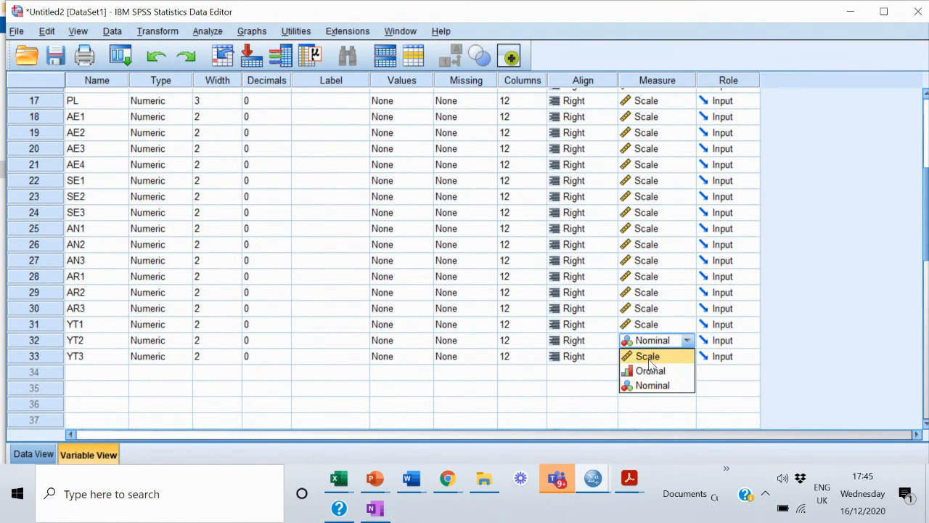
click(650, 357)
click(649, 358)
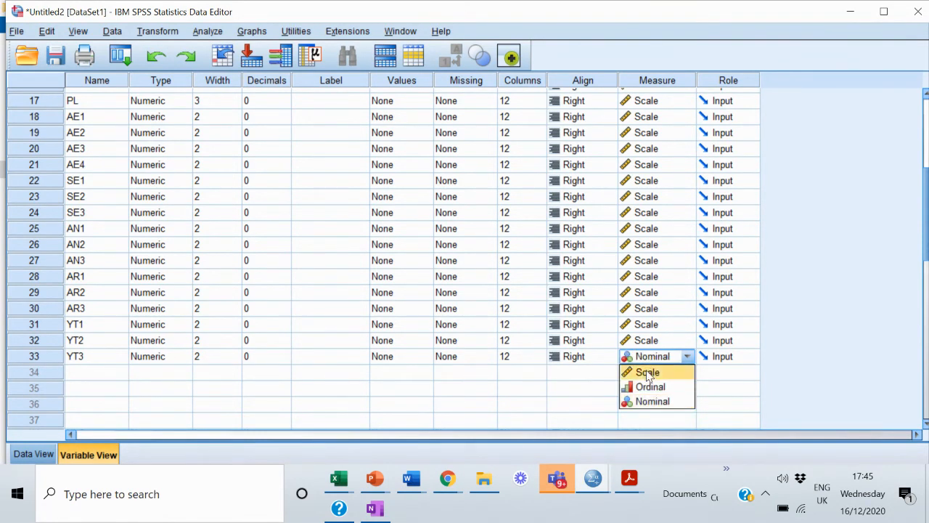
click(648, 372)
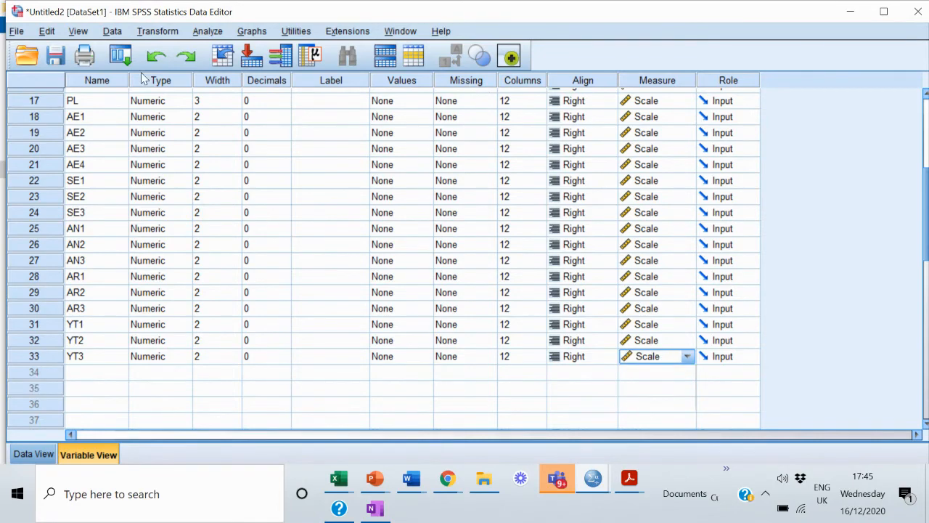
Step: Save the dataset in the mk theory folder as an SPSS Statistics file named VELO new
click(58, 58)
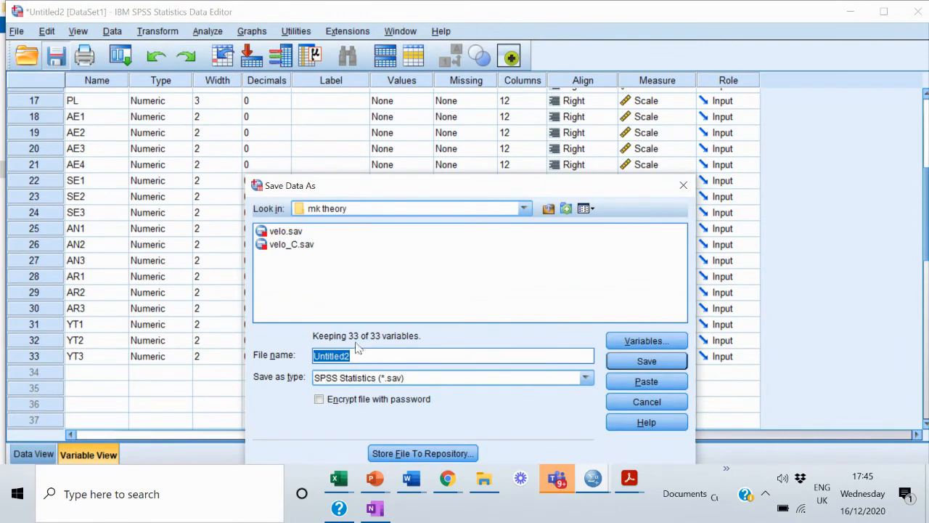
click(362, 351)
key(BackSpace)
key(BackSpace)
key(BackSpace)
key(BackSpace)
key(BackSpace)
key(BackSpace)
key(BackSpace)
key(BackSpace)
key(BackSpace)
text(VELO new)
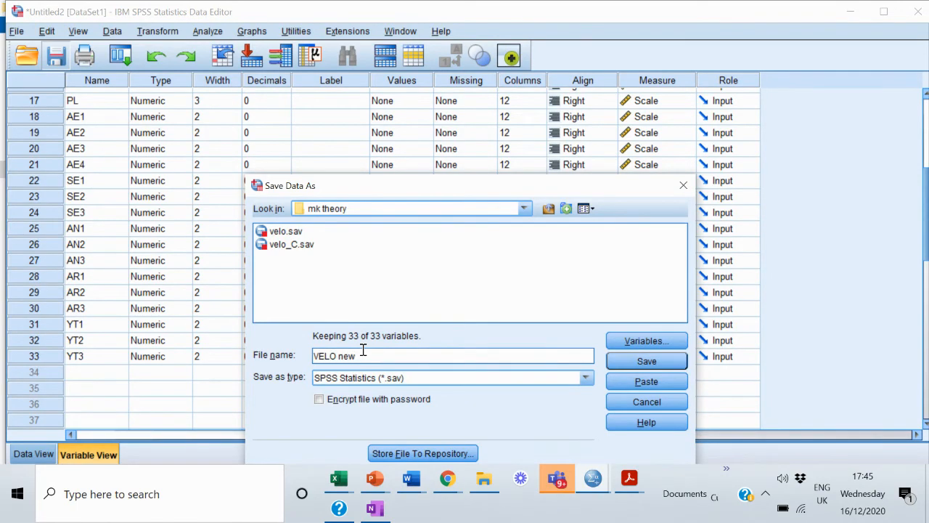
click(641, 367)
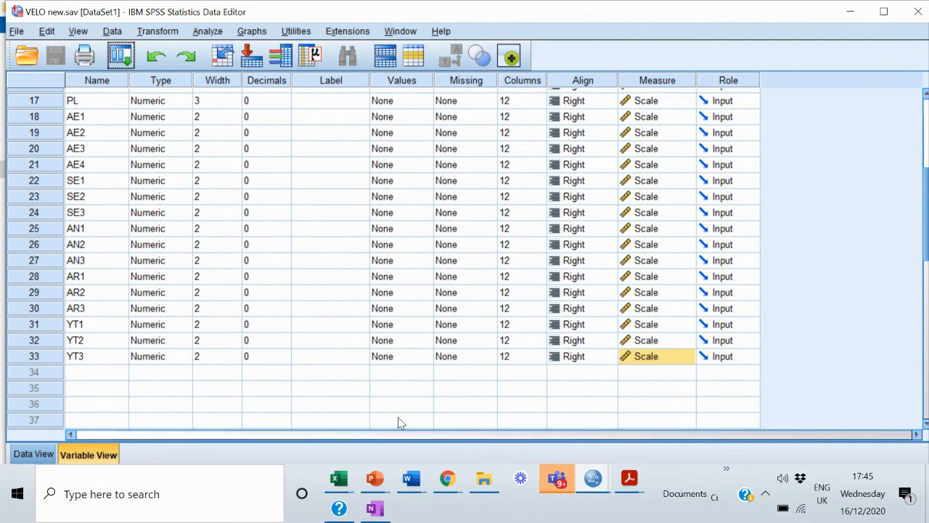
mouse_move(448, 486)
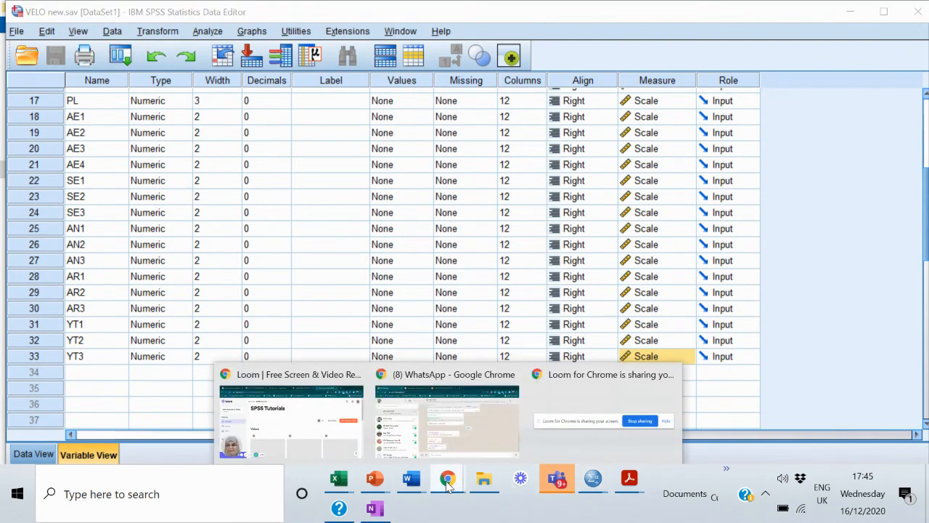
click(312, 432)
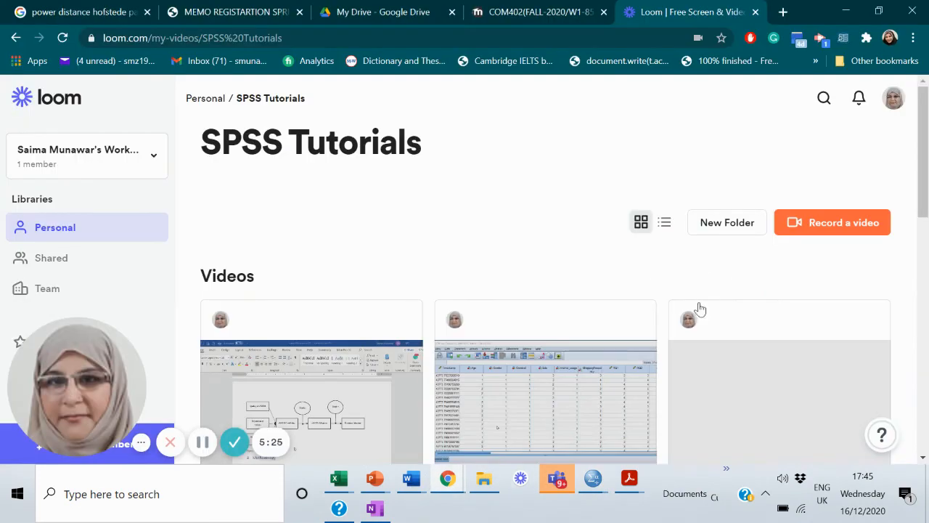